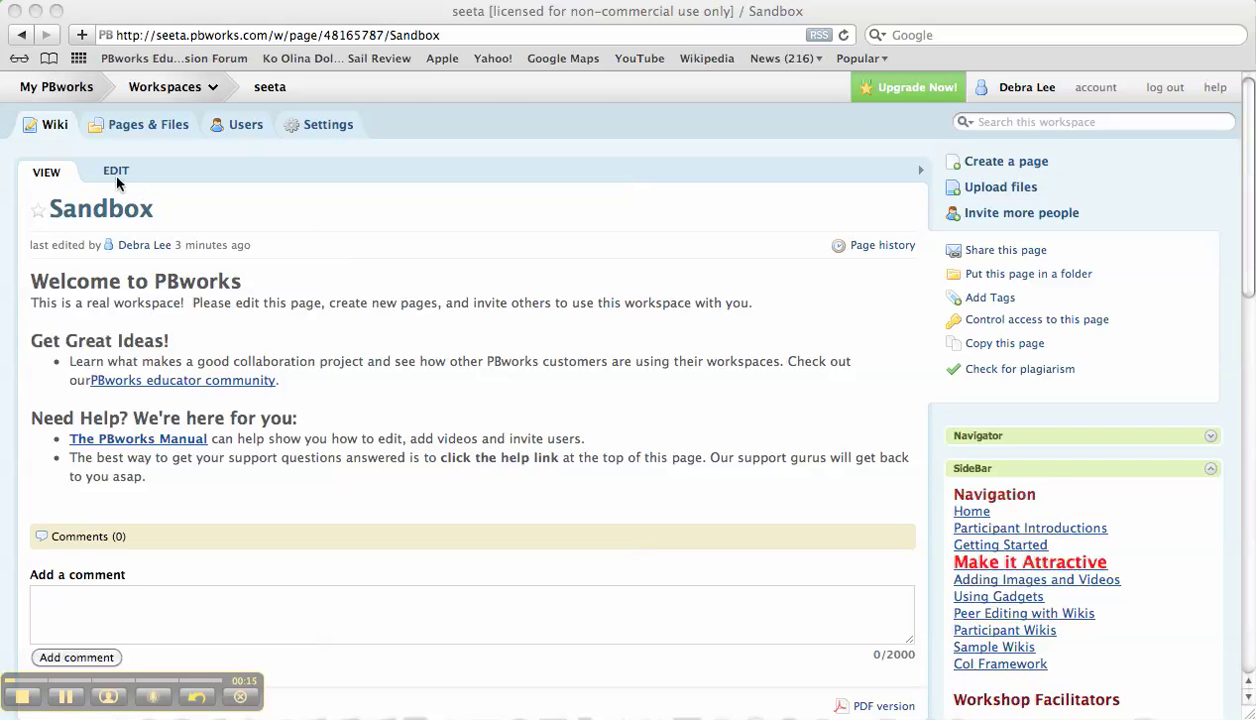
Open the Sandbox page for editing and delete all of its existing content.
left_click(116, 172)
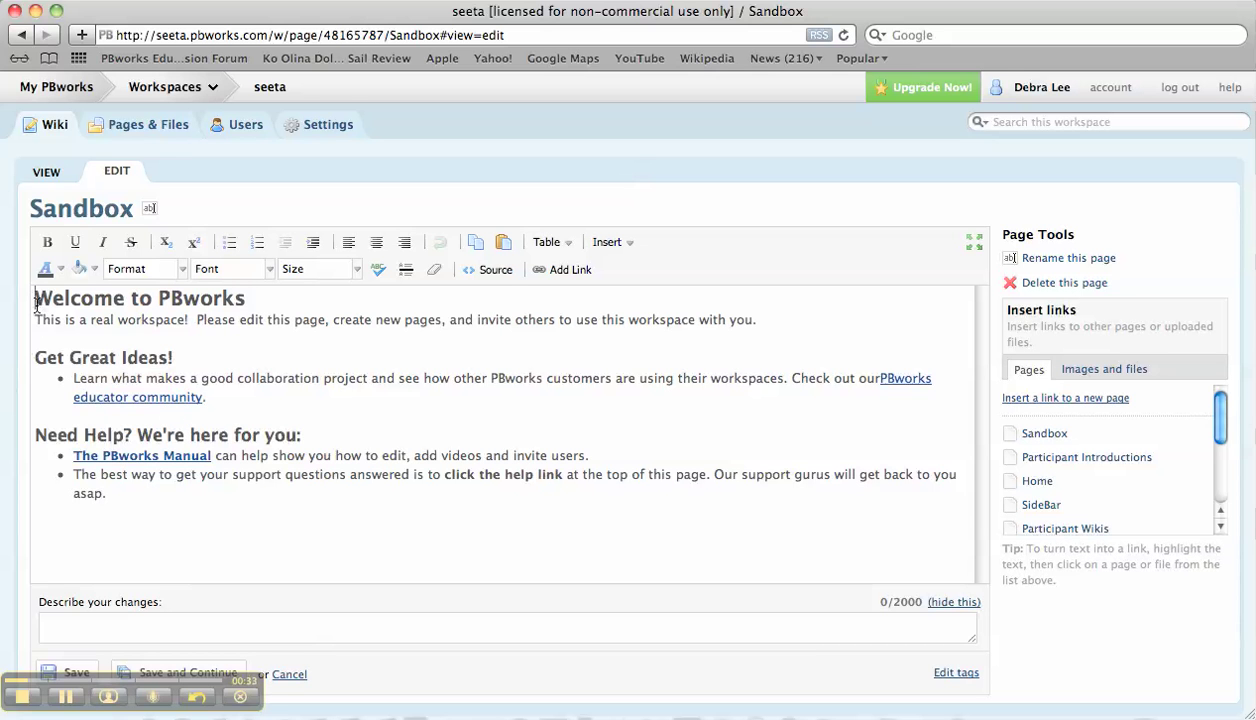
left_click_drag(35, 303, 205, 509)
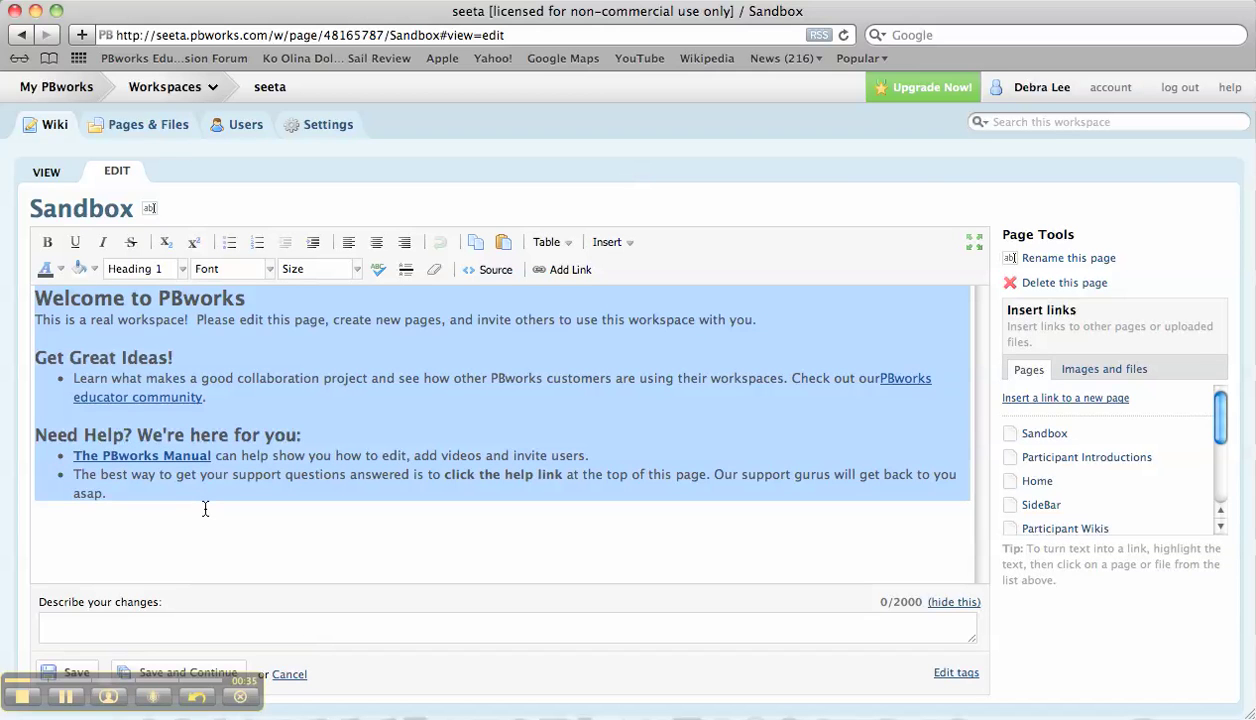
key("Delete")
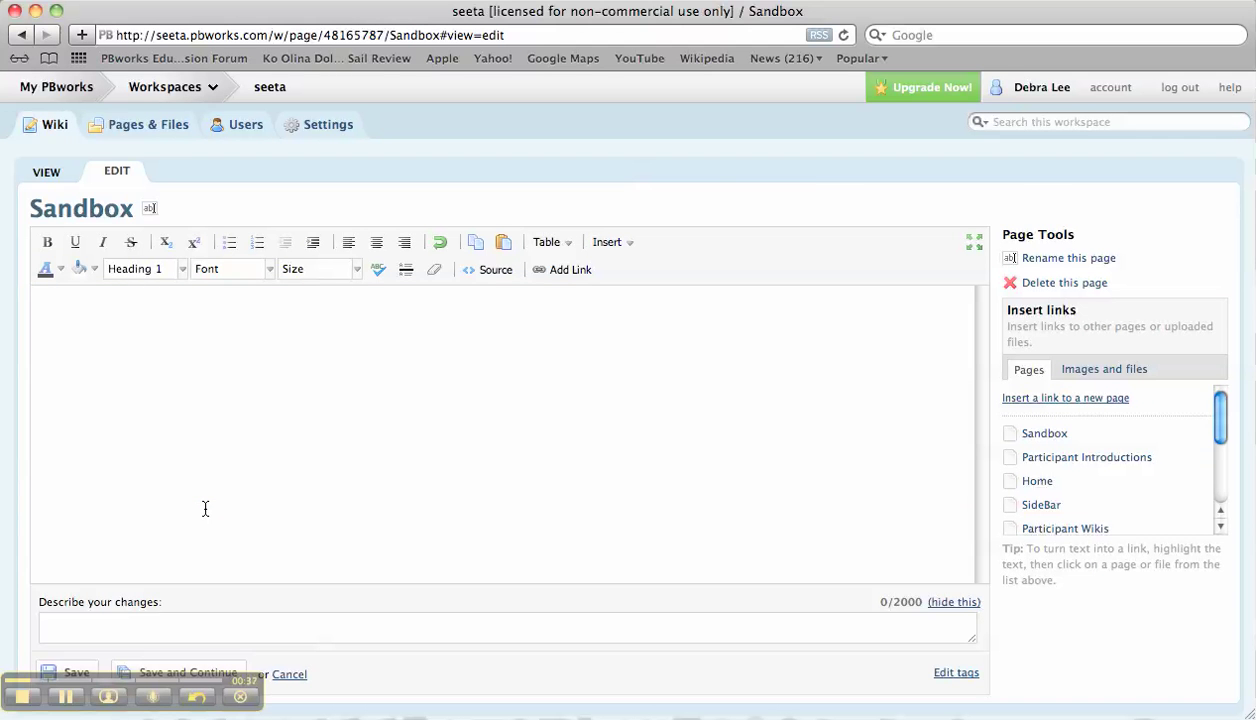
type("Sandbox")
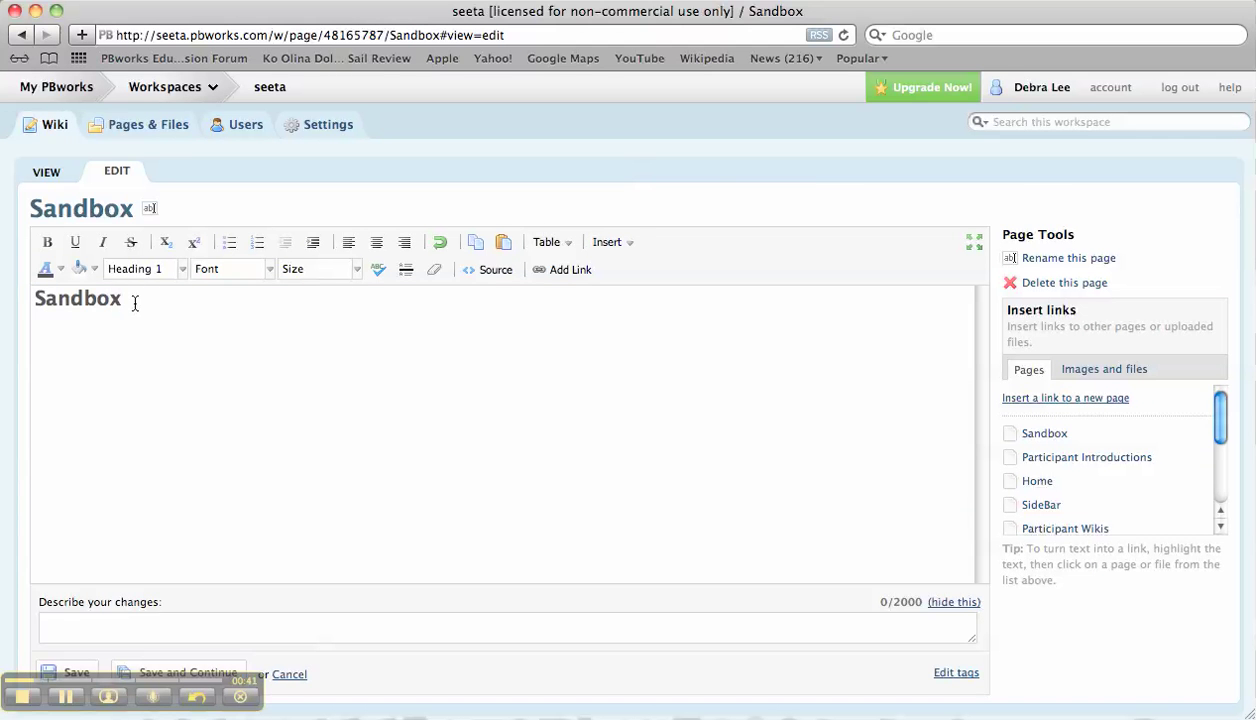
left_click_drag(133, 303, 5, 289)
key("Delete")
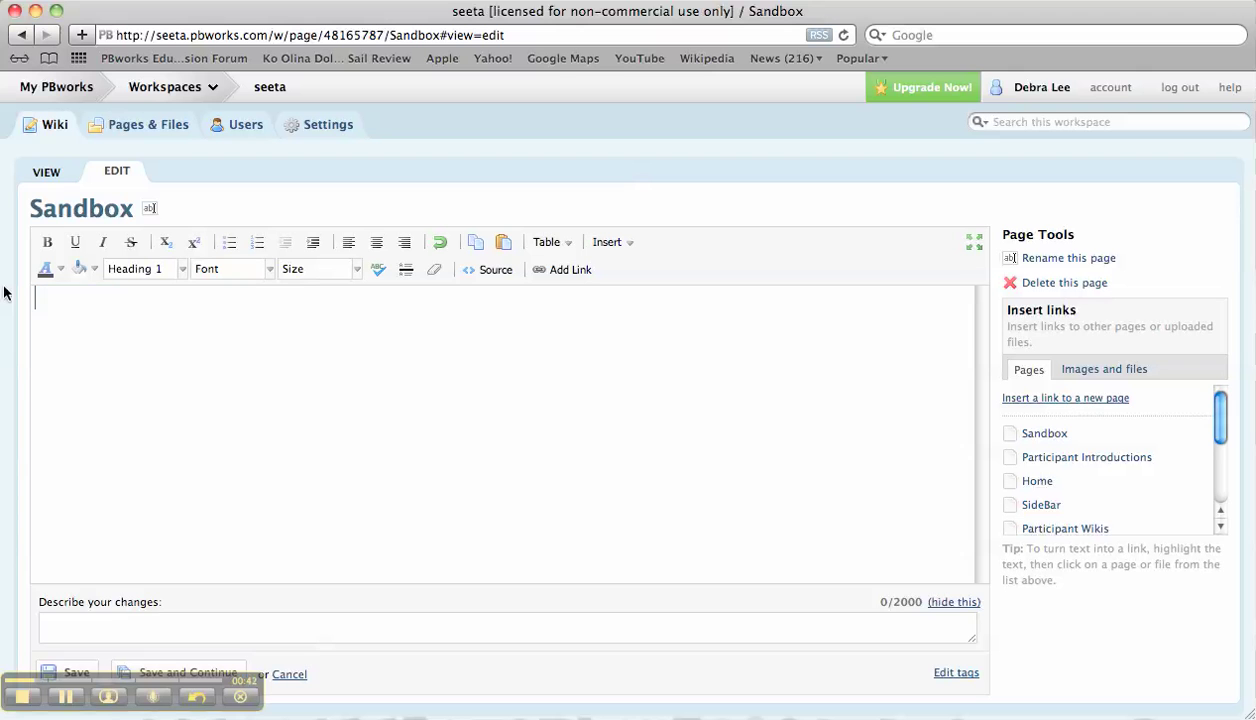
Set the paragraph format to Normal and enter the text "Sandbox" on the empty page.
left_click(178, 269)
left_click(132, 311)
type("Sandbox")
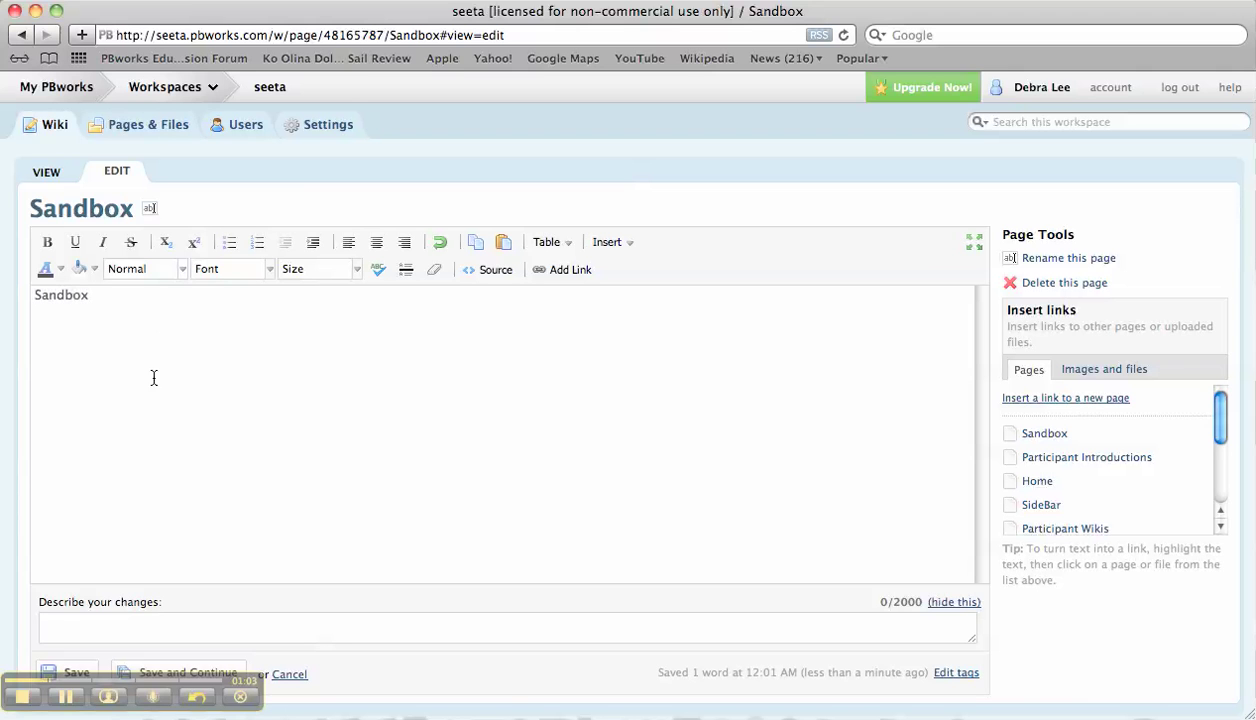
Change the text colour of the word "Sandbox" to dark red.
left_click_drag(104, 294, 17, 283)
left_click(61, 271)
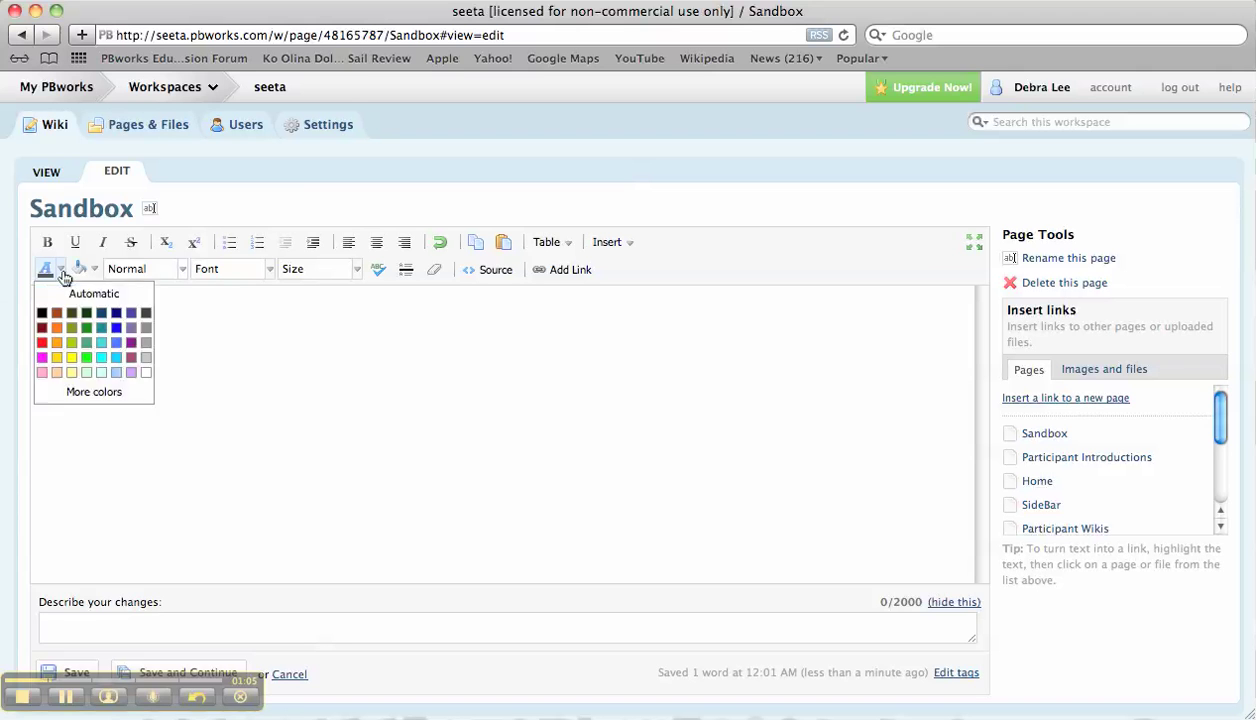
left_click(42, 330)
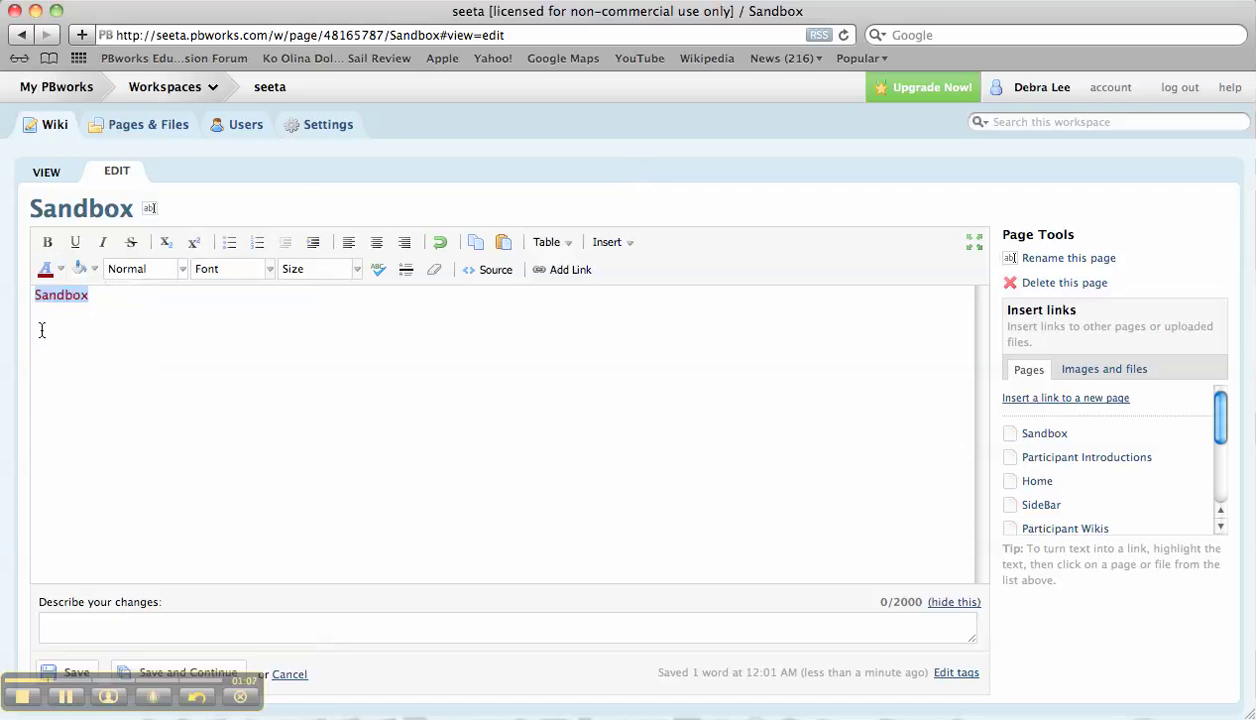
Format the word "Sandbox" as Heading 1 and centre it on the page.
left_click(184, 278)
left_click(166, 334)
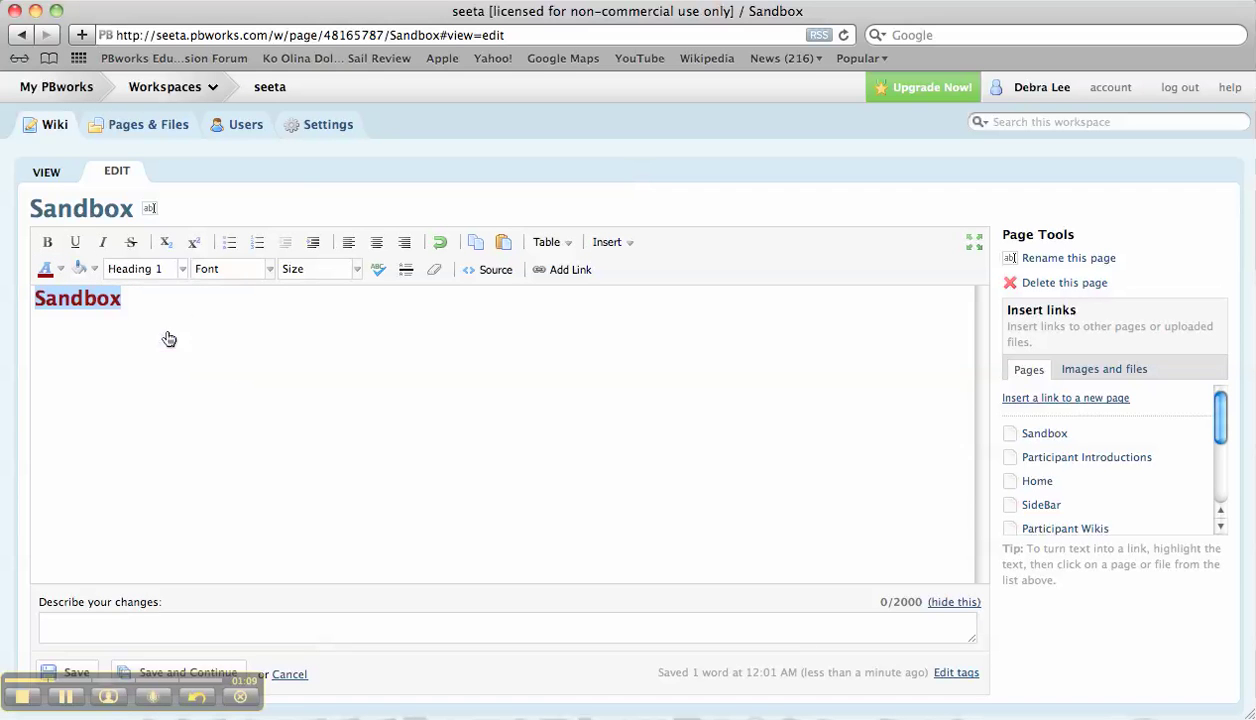
left_click(377, 243)
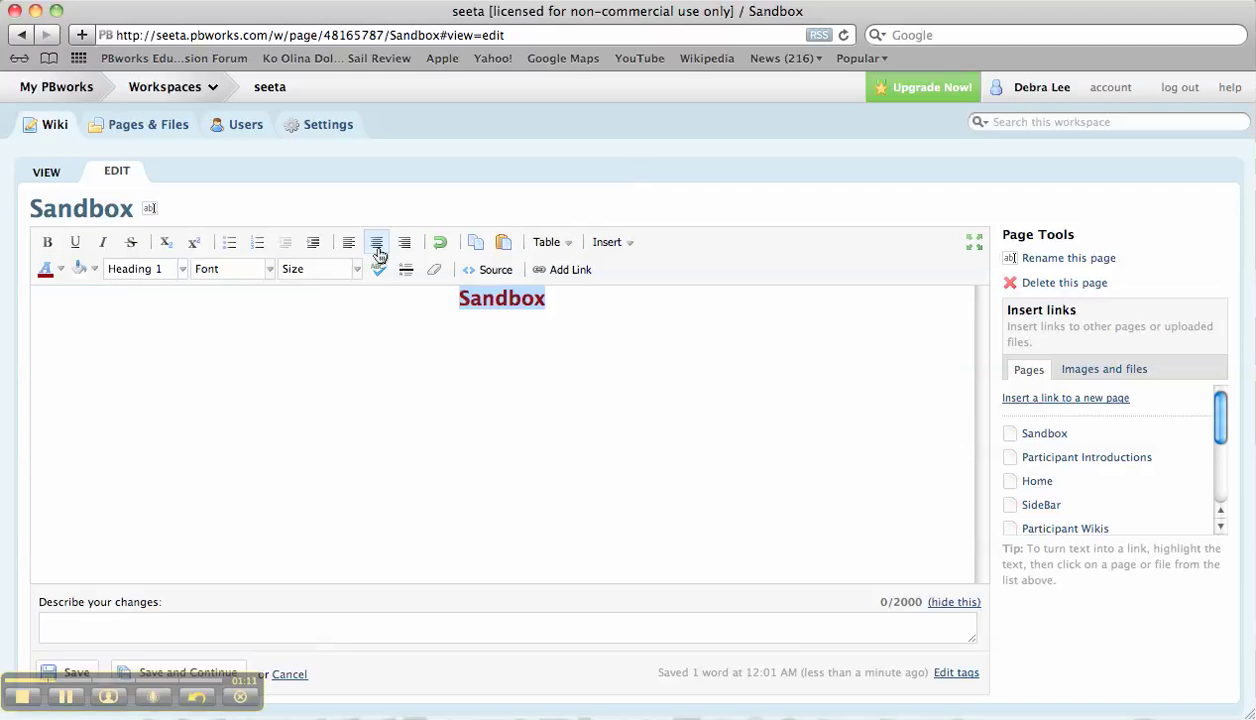
left_click(440, 343)
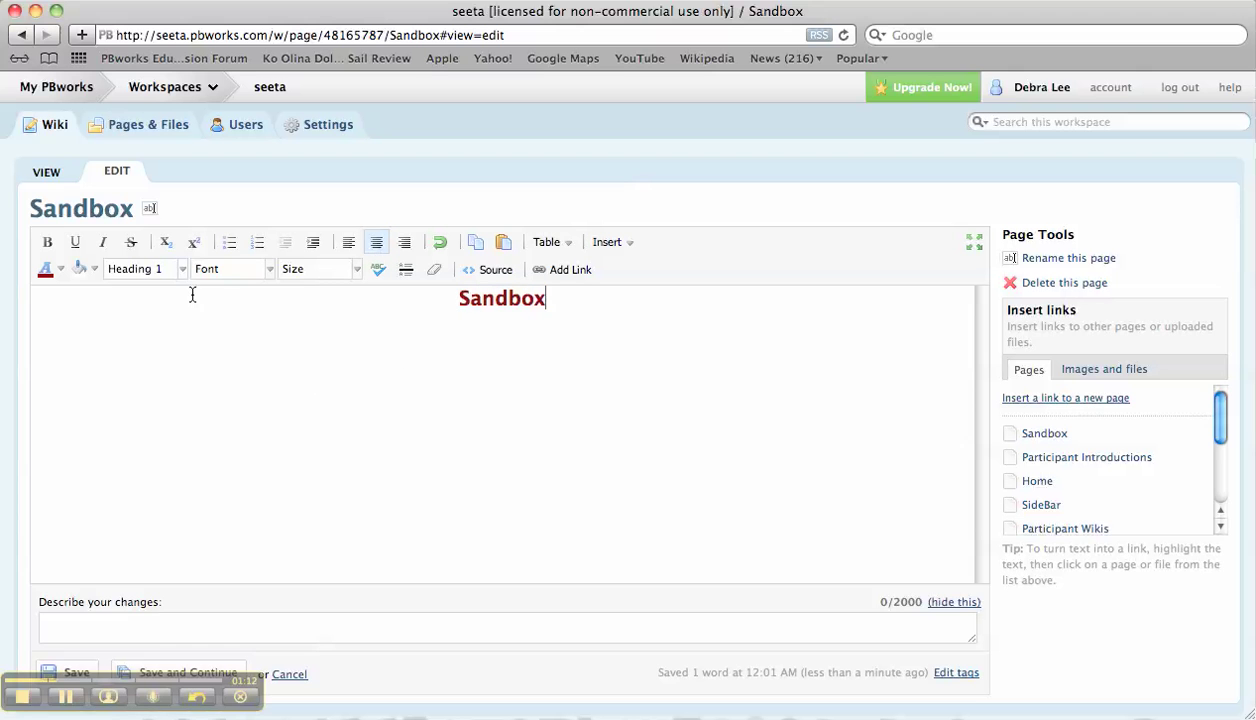
left_click(271, 270)
left_click(271, 270)
left_click(271, 270)
left_click(271, 276)
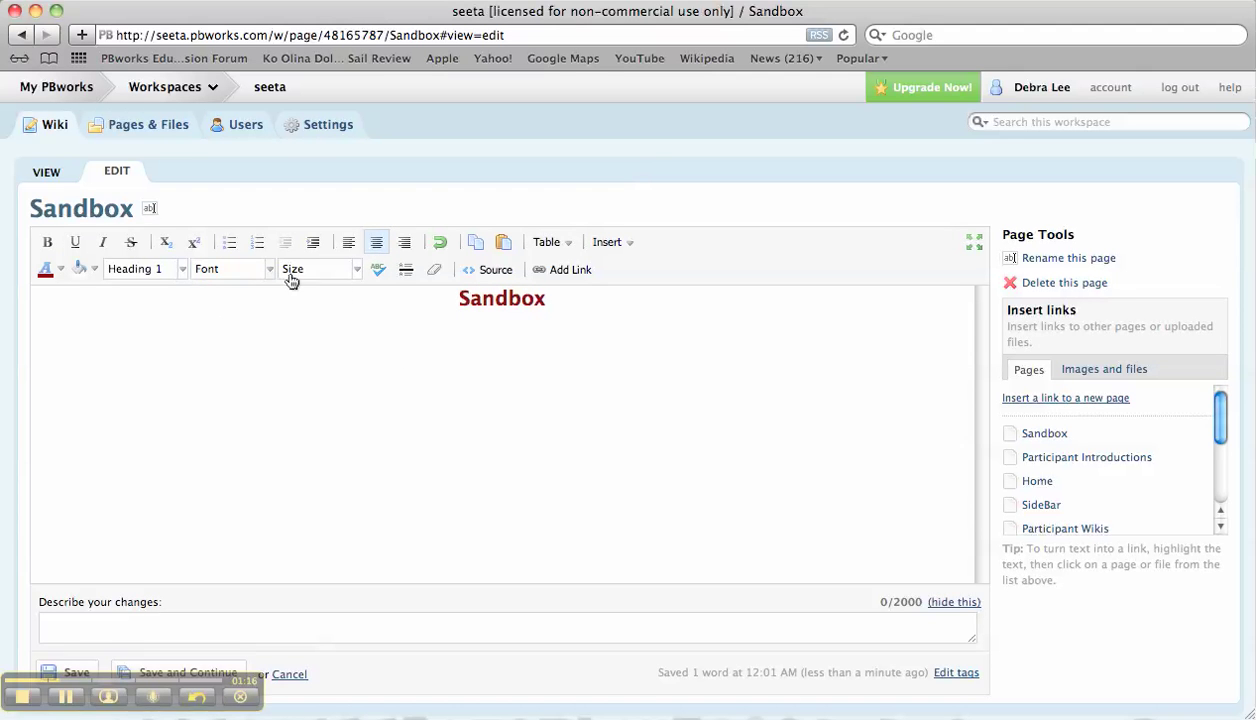
left_click(356, 272)
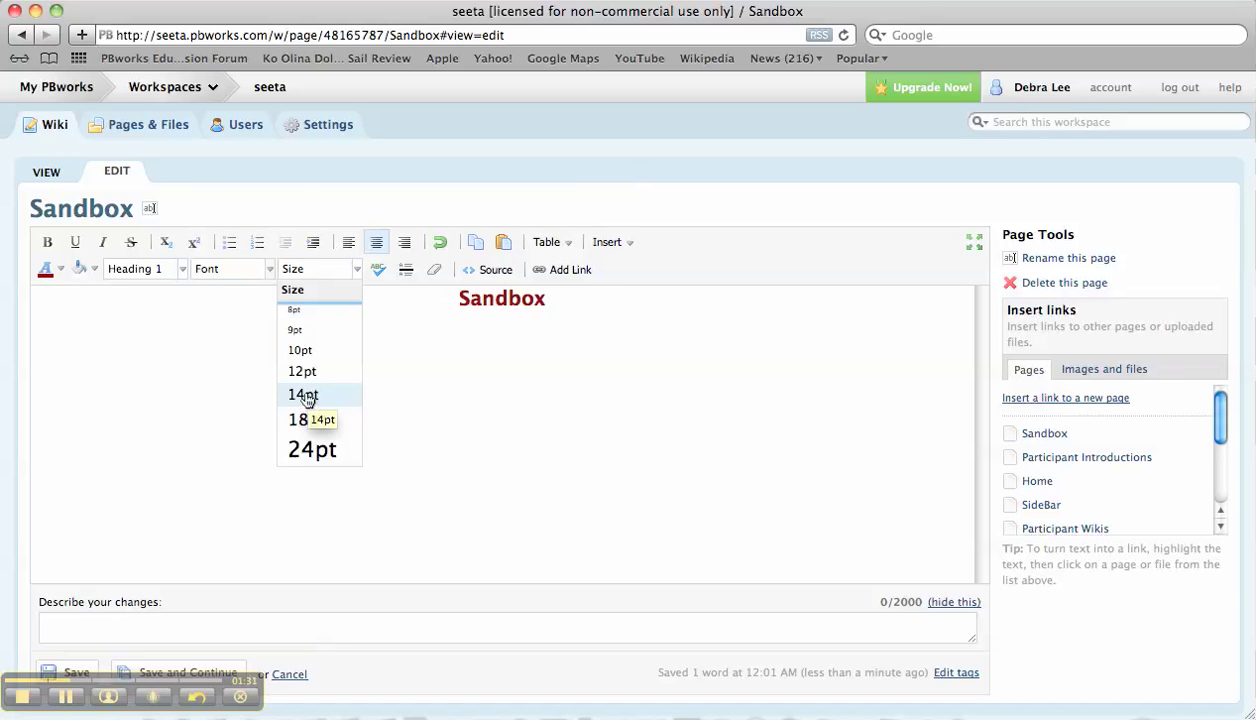
left_click(564, 367)
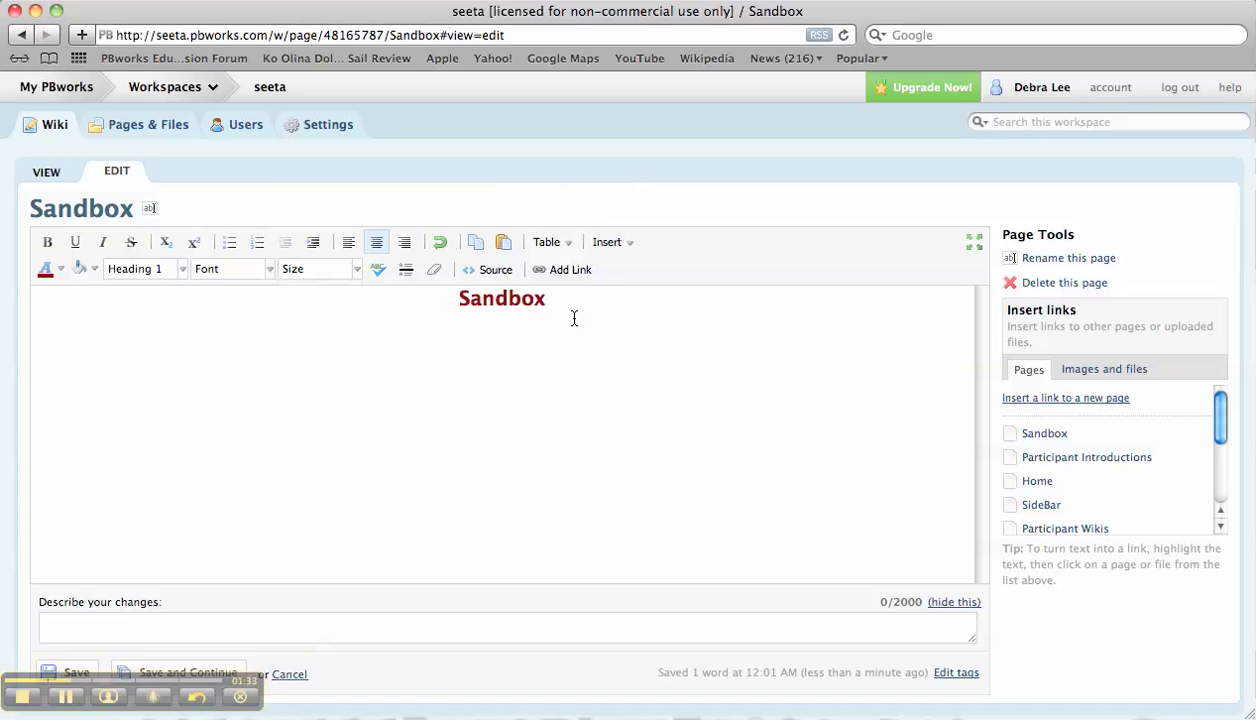
Enter "Shows differences between section." below the heading, with a horizontal line above and another below the sentence.
key("Return")
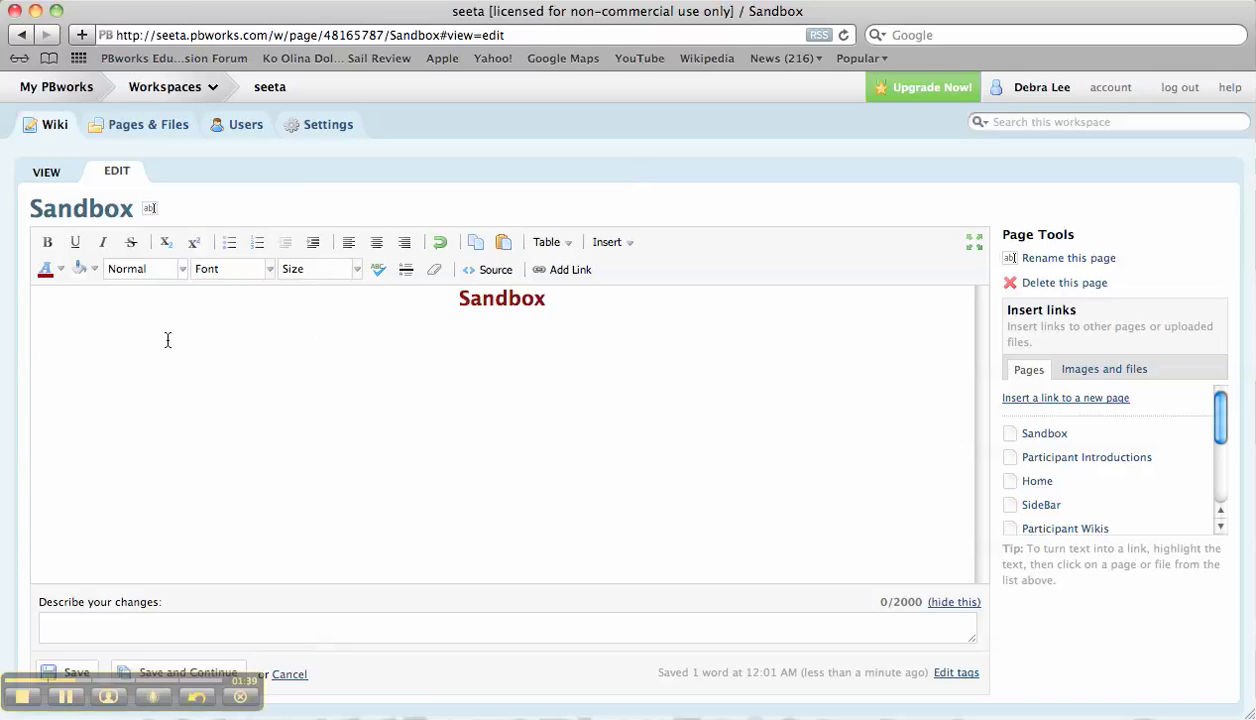
left_click(405, 271)
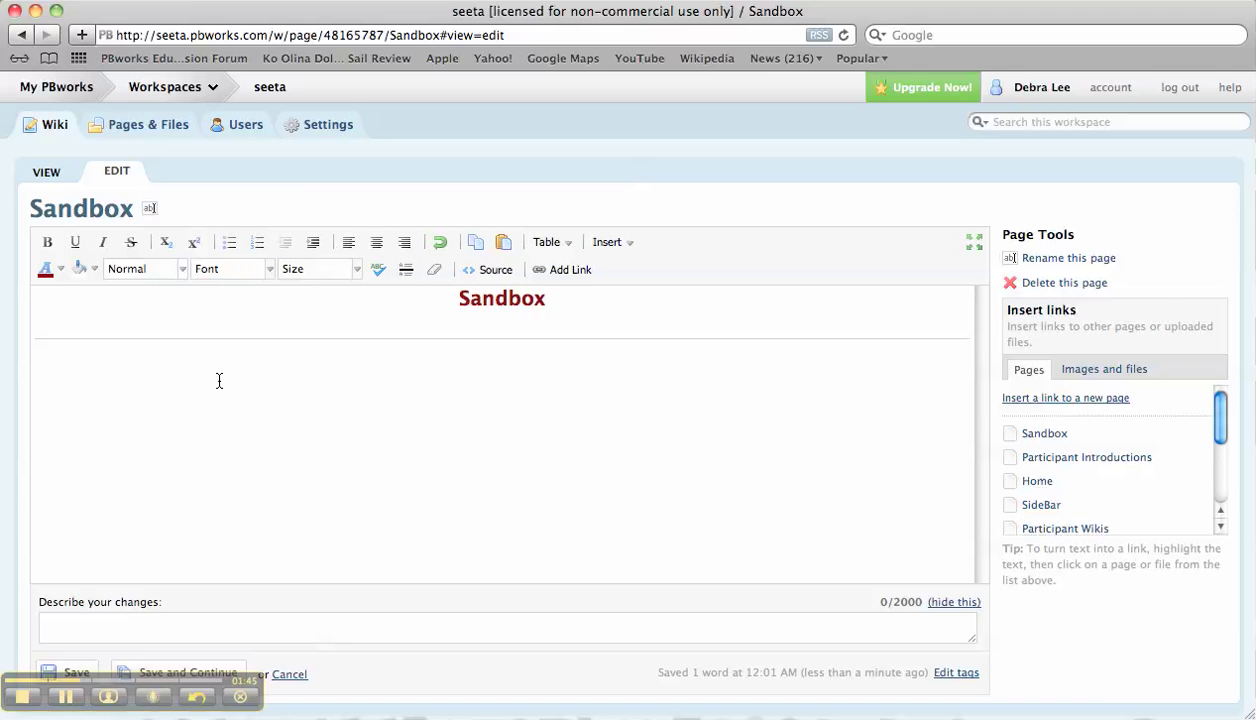
type("Shows differences bet")
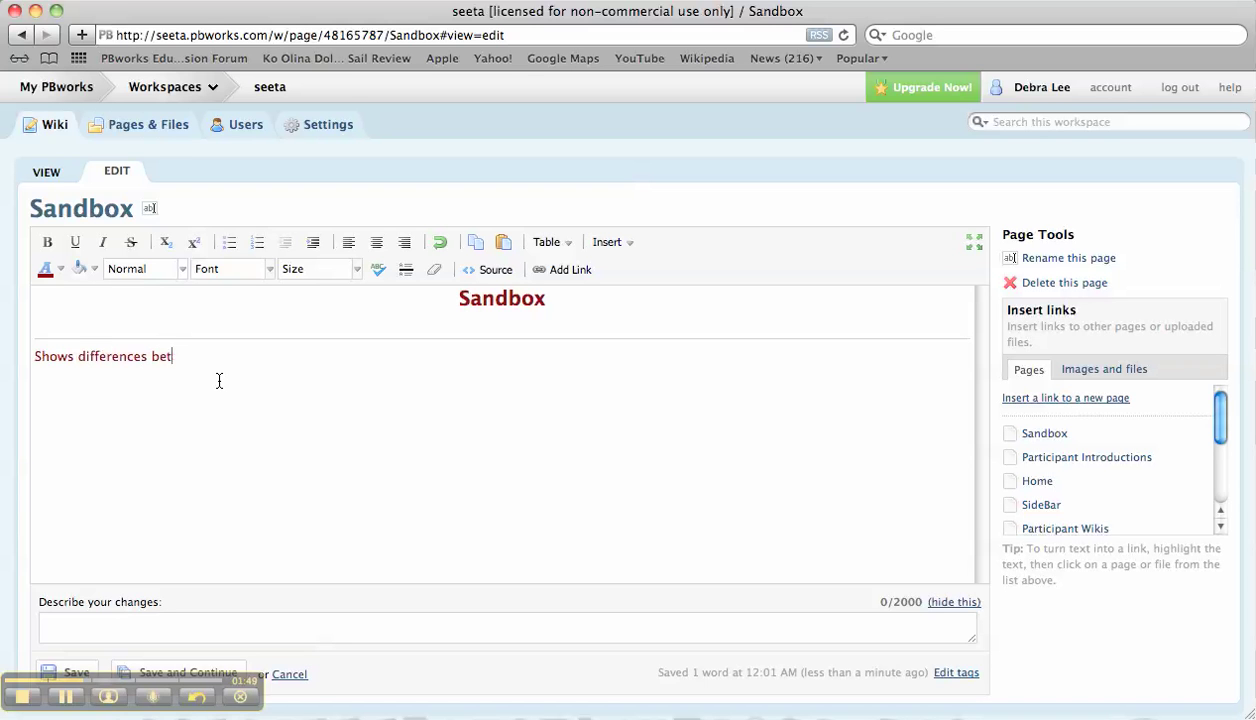
type("ween section.")
key("Return")
left_click(407, 270)
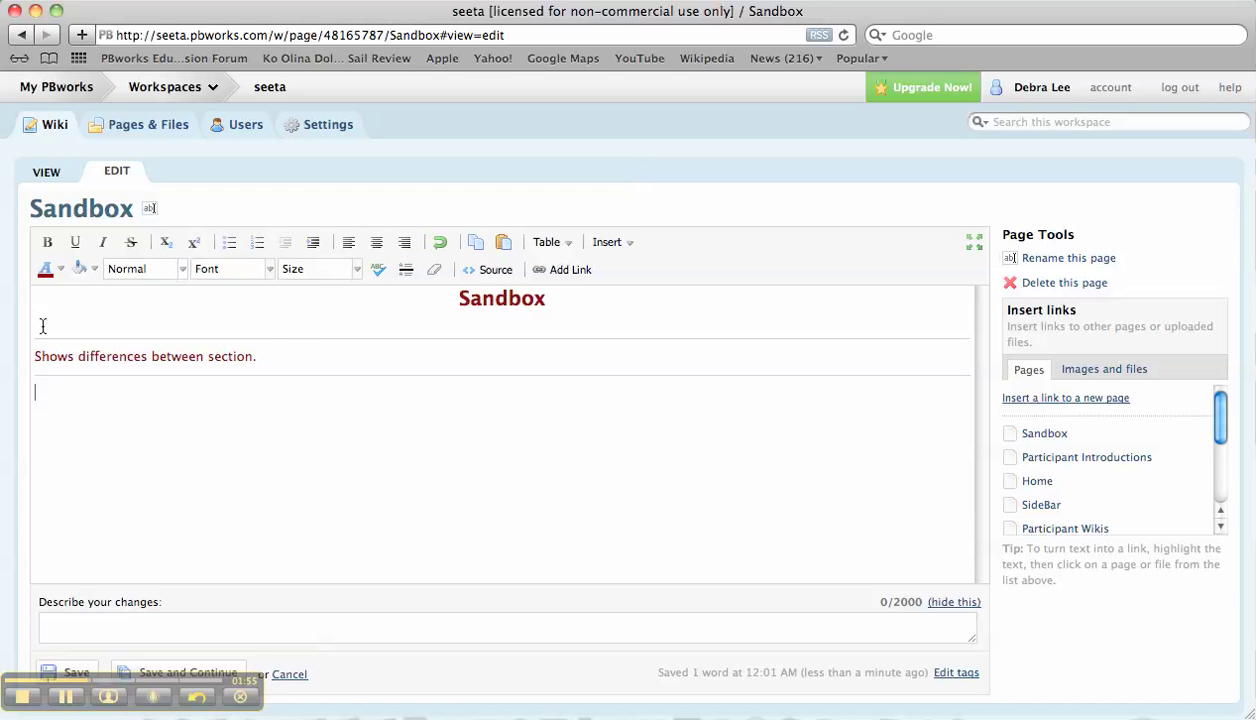
Make the sentence between the two horizontal lines blue and bold.
left_click_drag(284, 348, 33, 349)
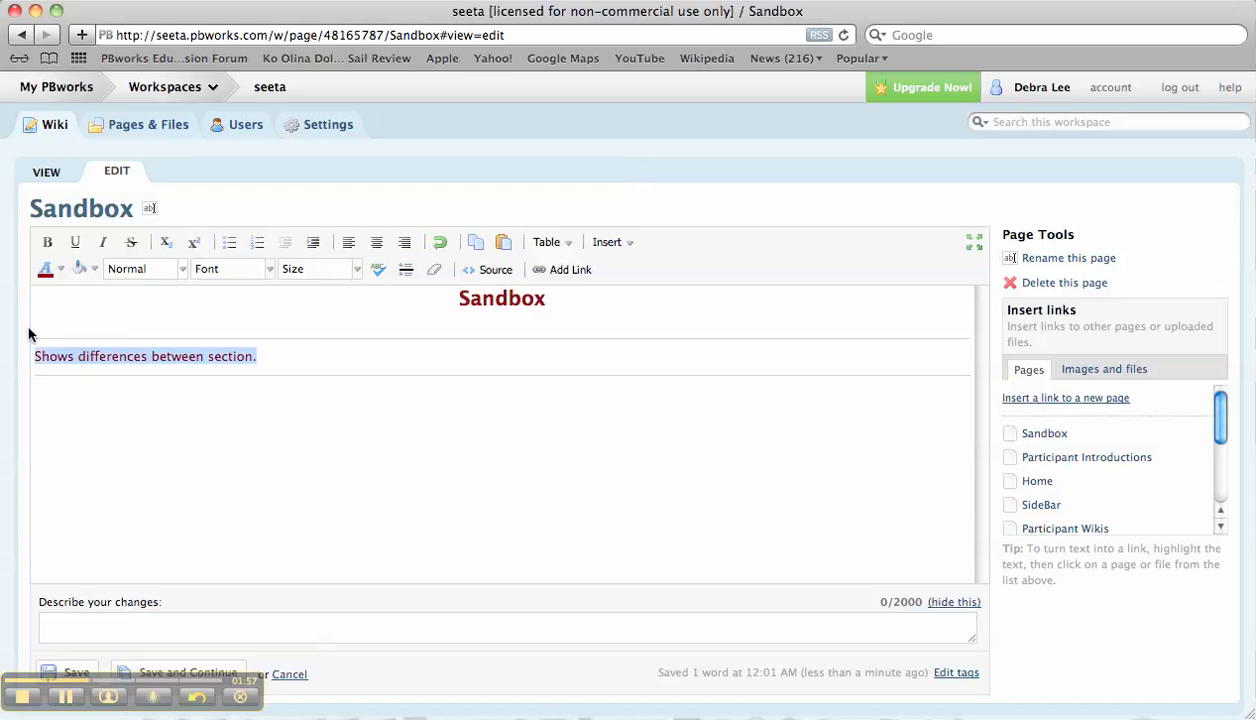
left_click(61, 273)
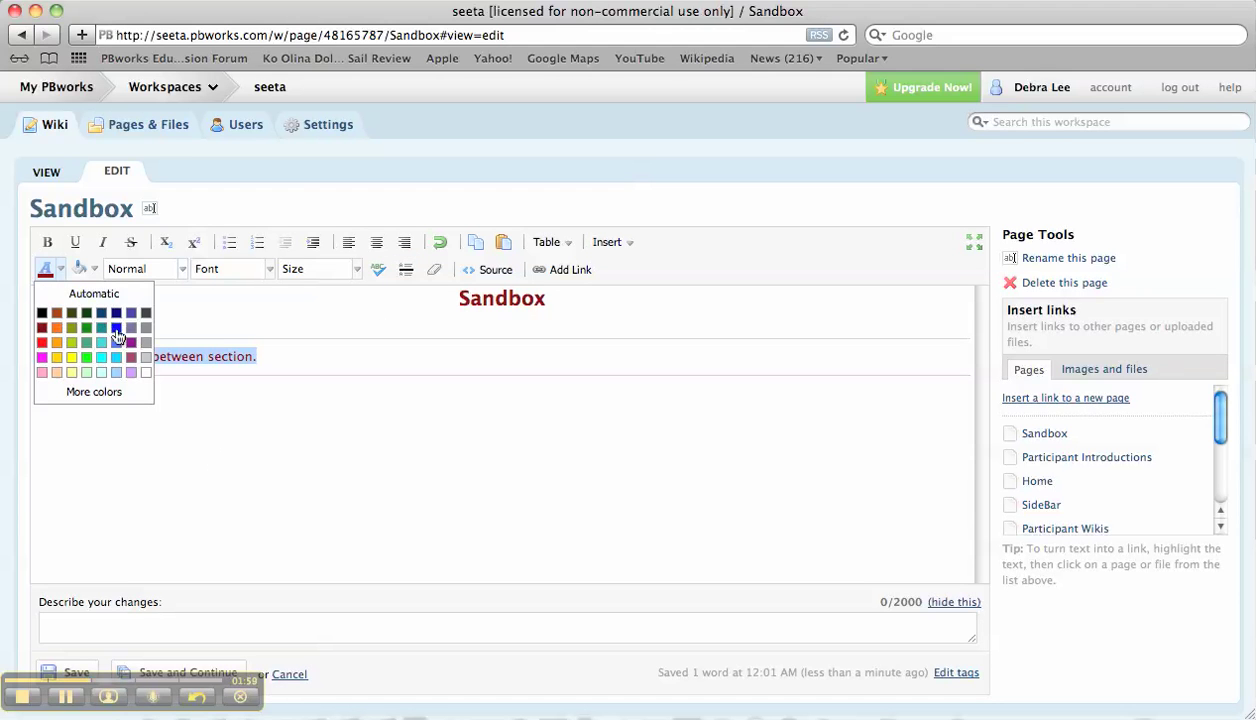
left_click(113, 326)
left_click(106, 373)
left_click_drag(285, 358, 24, 352)
left_click(47, 242)
left_click(306, 404)
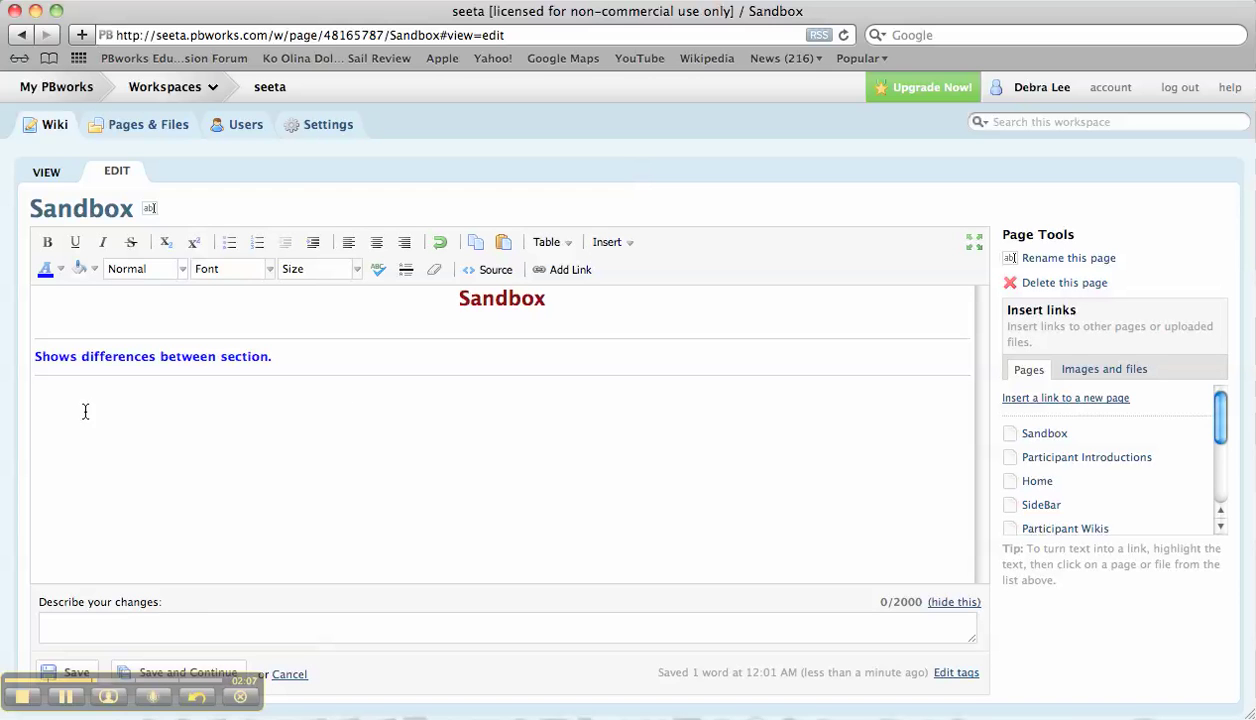
Insert a table with 2 columns and 1 row below the second horizontal line.
left_click(566, 252)
mouse_move(563, 267)
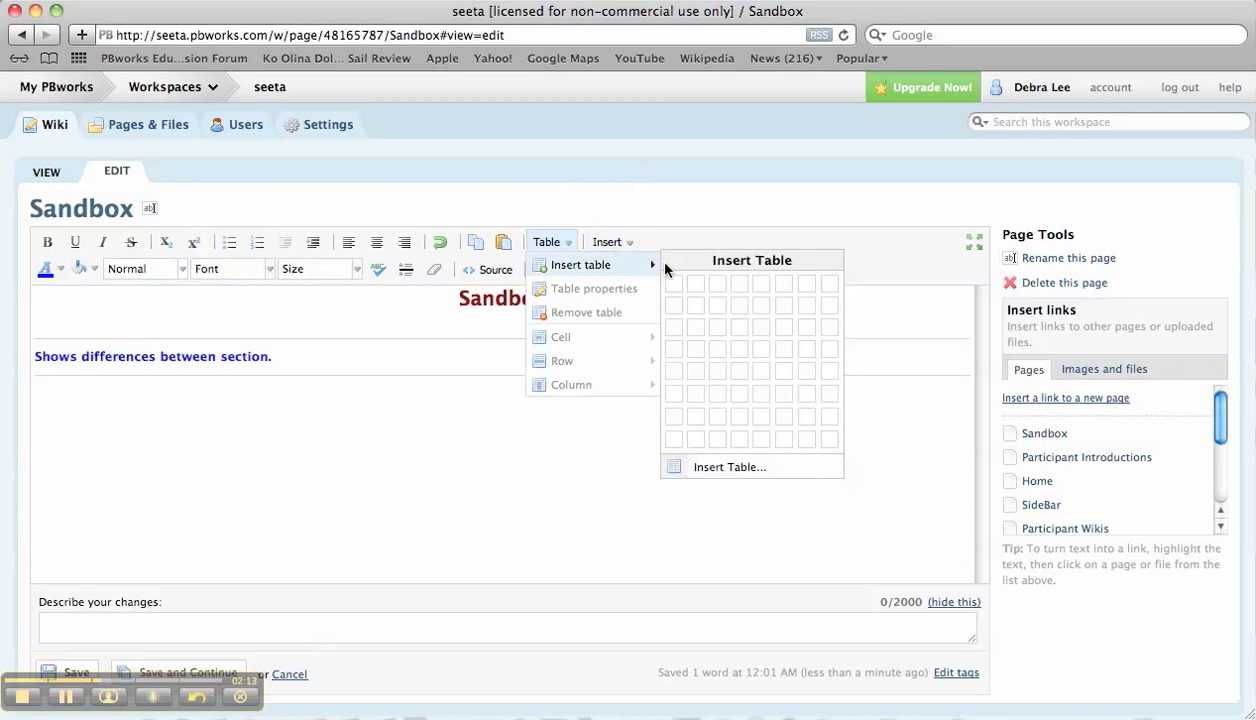
left_click(705, 474)
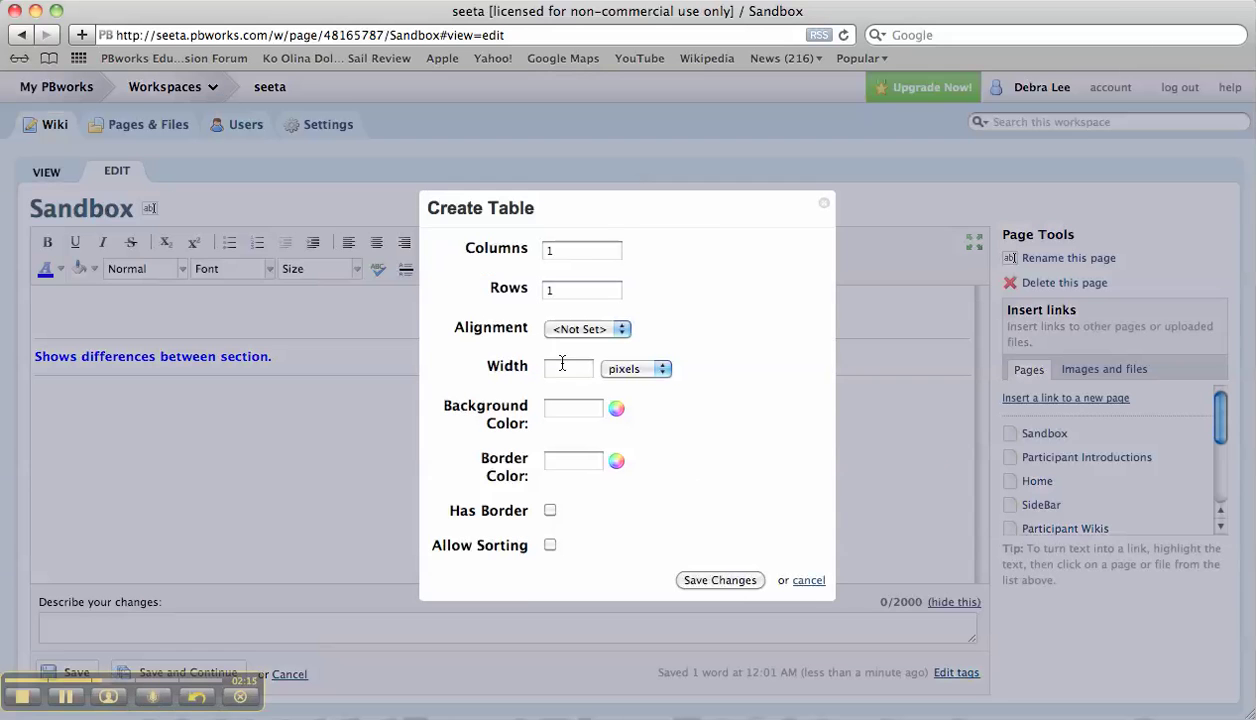
left_click(553, 252)
key("BackSpace")
type("2")
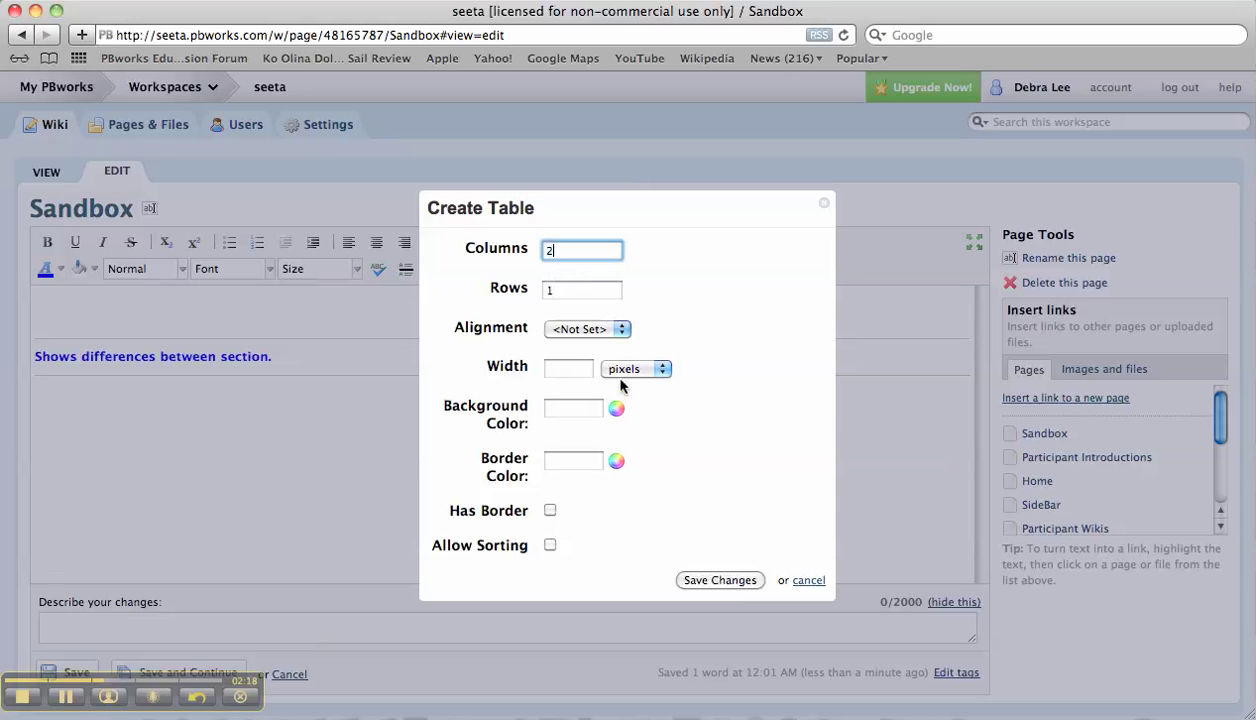
left_click(715, 581)
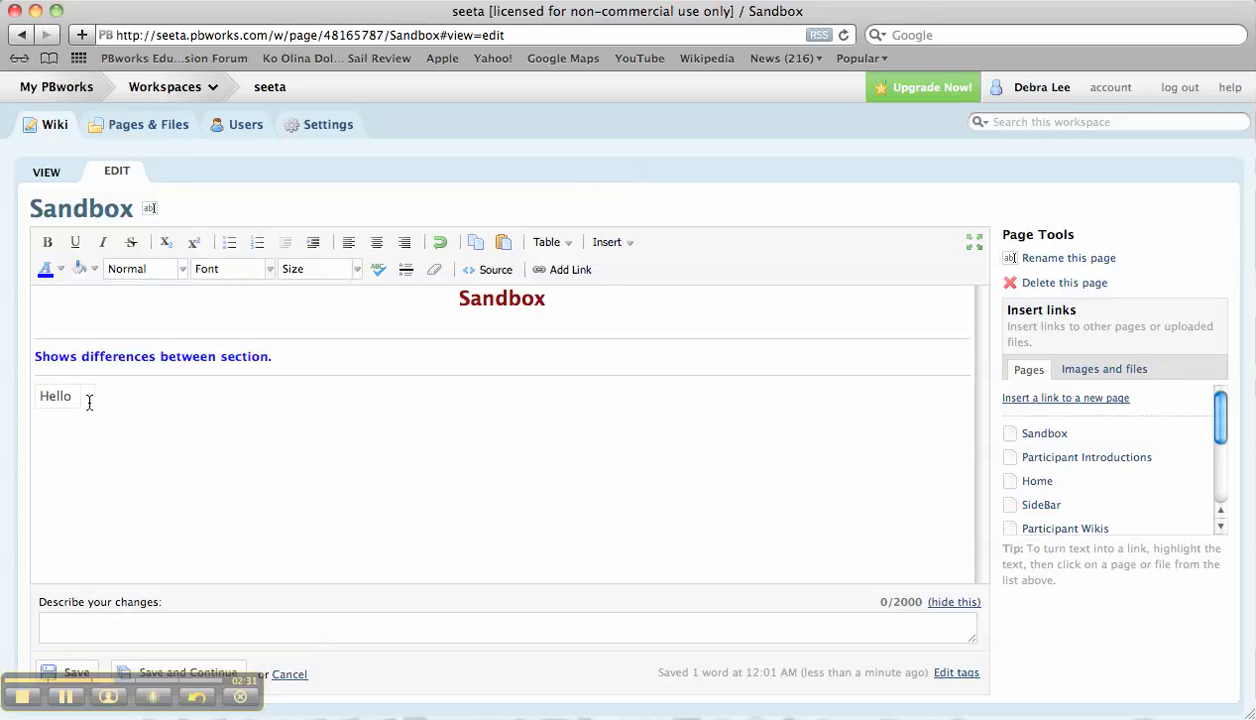
Fill the table's two cells with "Hello" and "World" and widen the first column.
left_click(88, 399)
type("World")
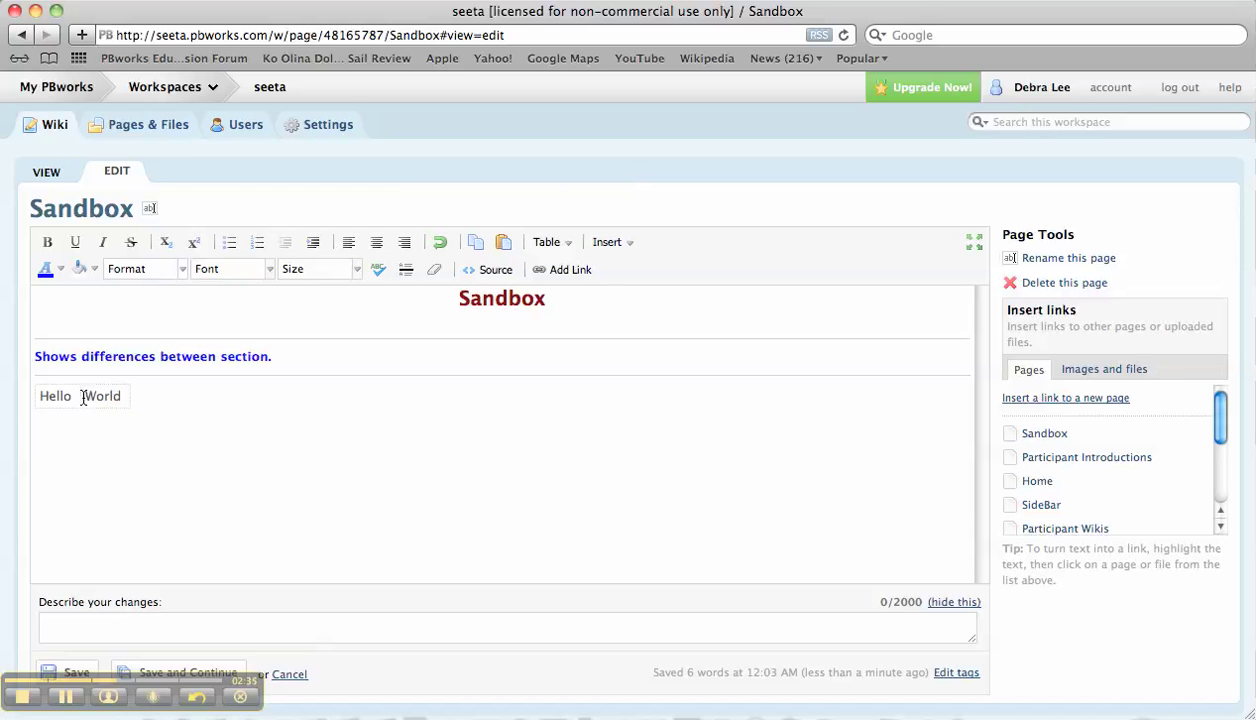
left_click_drag(78, 397, 147, 392)
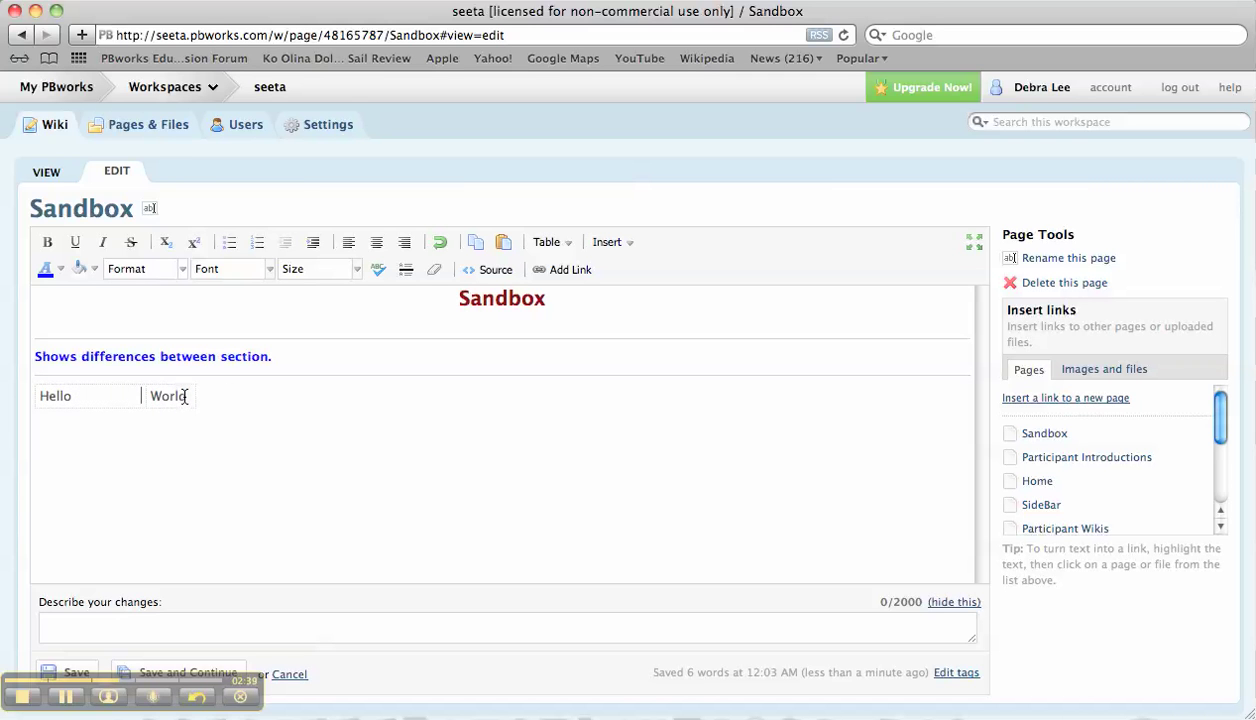
Start a new line under "Hello" in the first table cell and insert the image lawschool.jpg there.
left_click(103, 397)
key("Return")
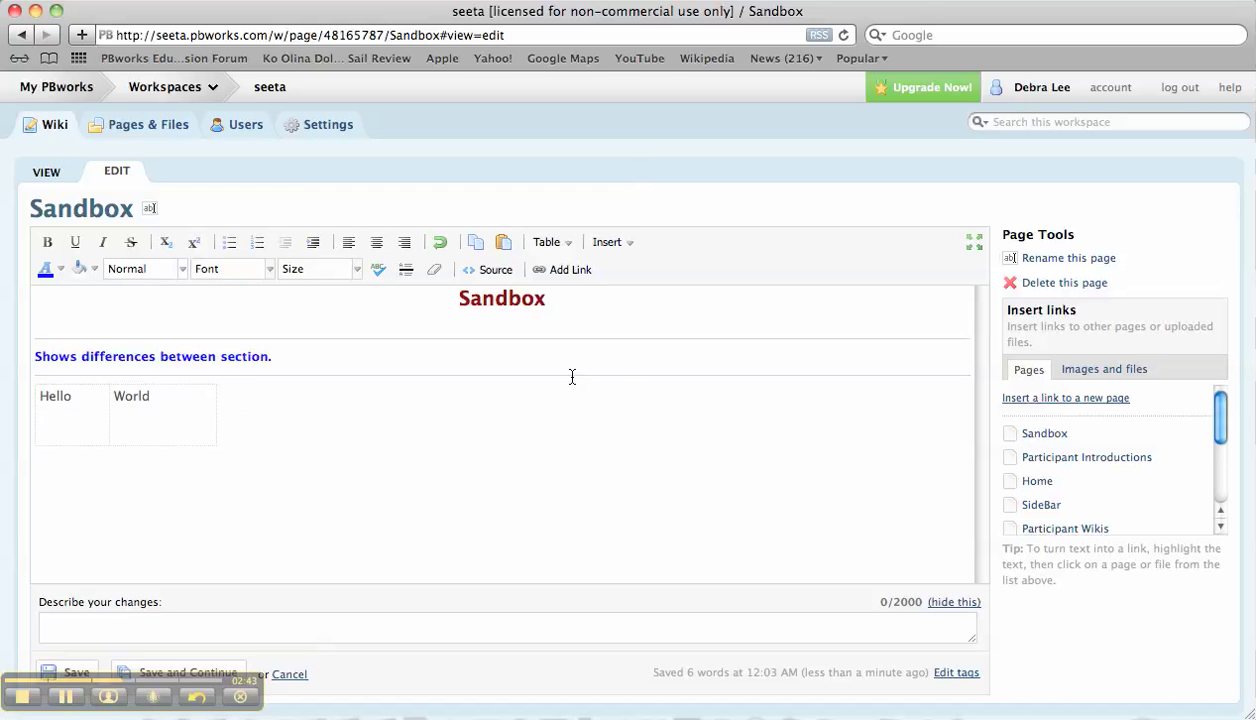
left_click(1108, 369)
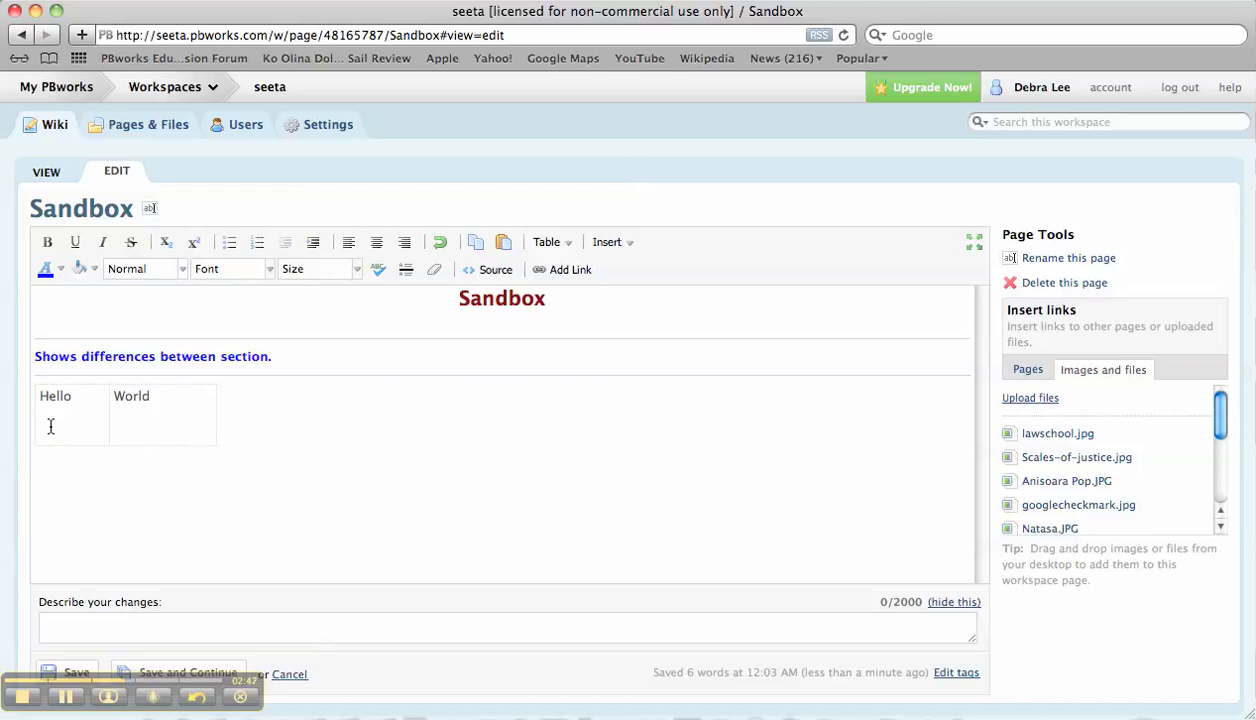
left_click(1010, 437)
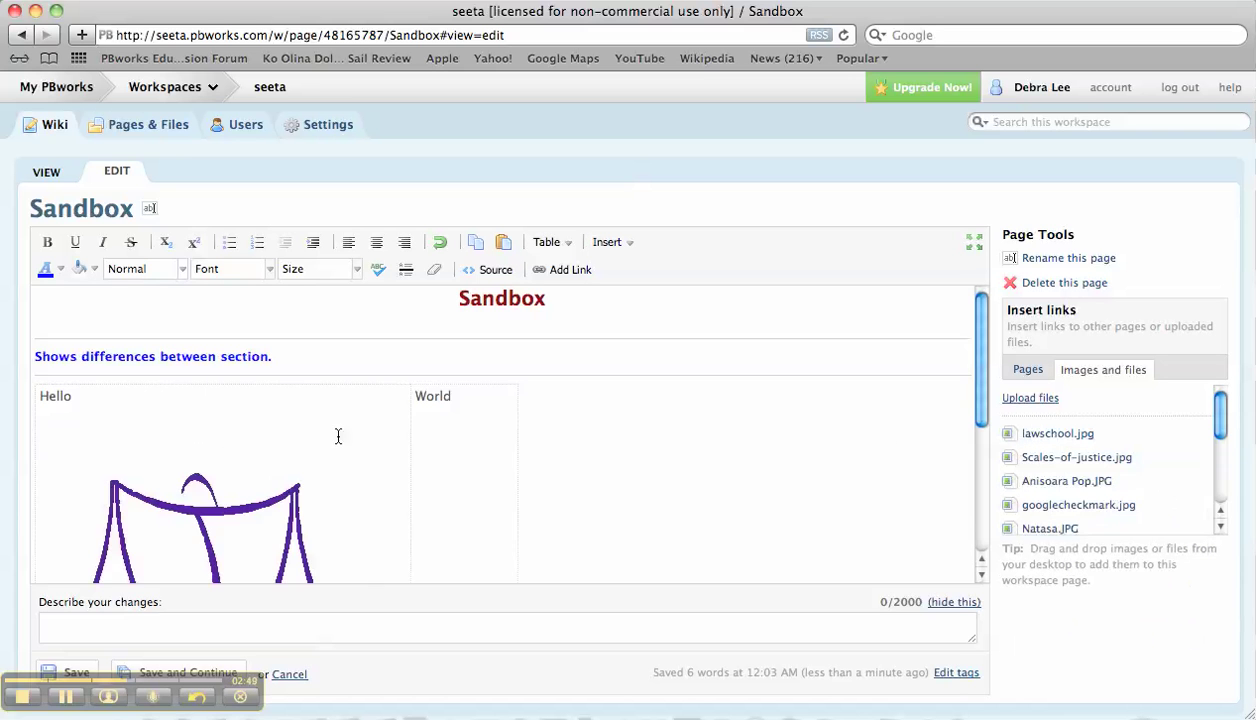
Shrink the lawschool.jpg image in the first cell to about two-thirds of its size.
scroll(240, 475, "down", 5)
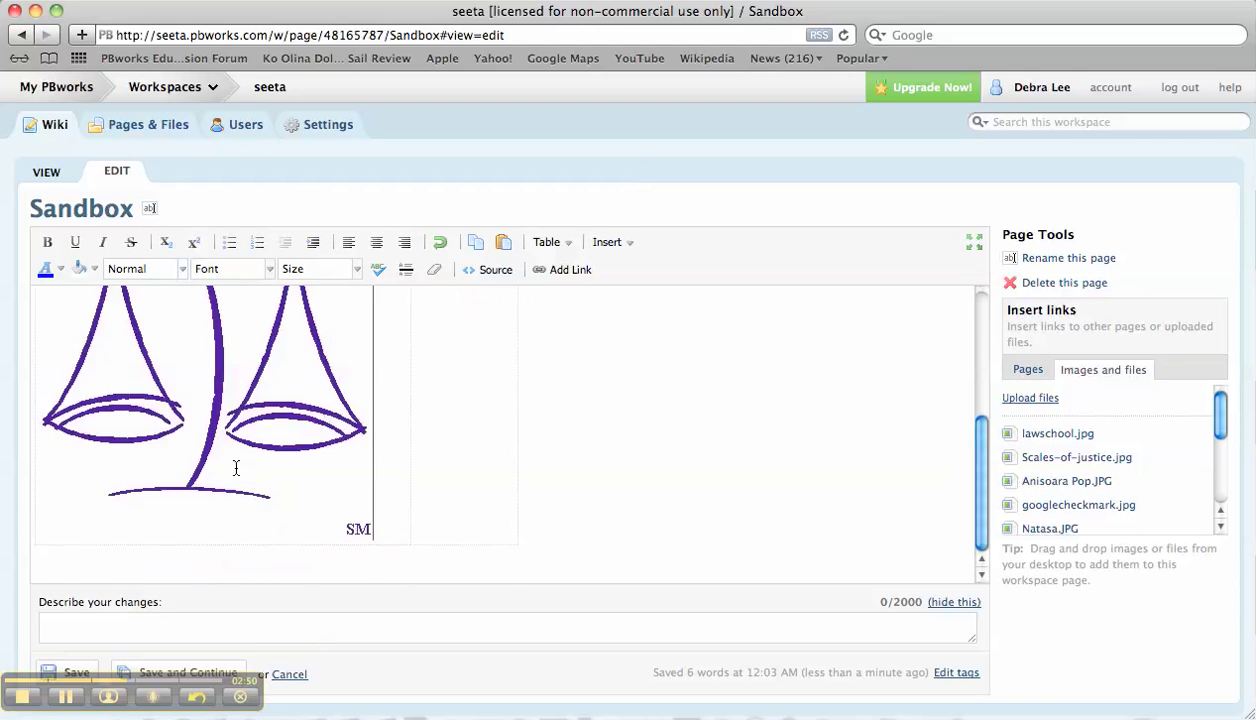
left_click(358, 529)
left_click_drag(366, 528, 246, 364)
scroll(246, 364, "up", 5)
Insert Scales-of-justice.jpg in the second table cell beside "World" and shrink it to about two-thirds of its width.
left_click(378, 445)
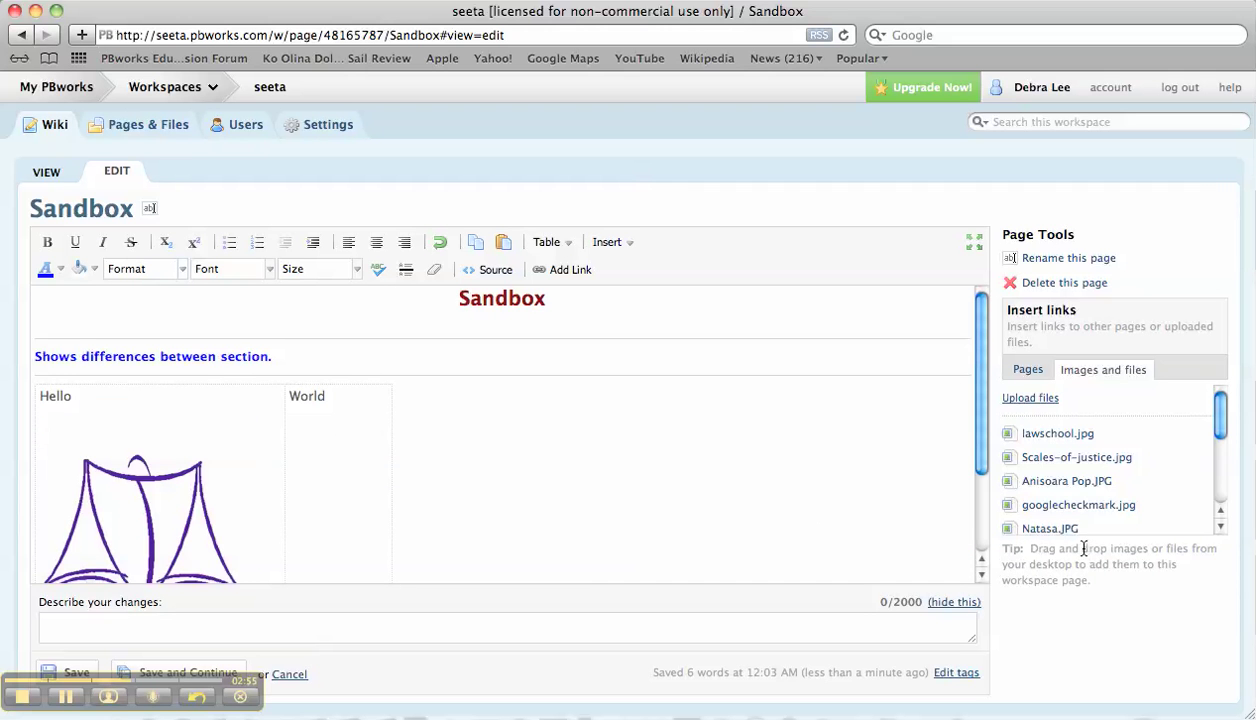
left_click(1040, 458)
scroll(480, 470, "down", 3)
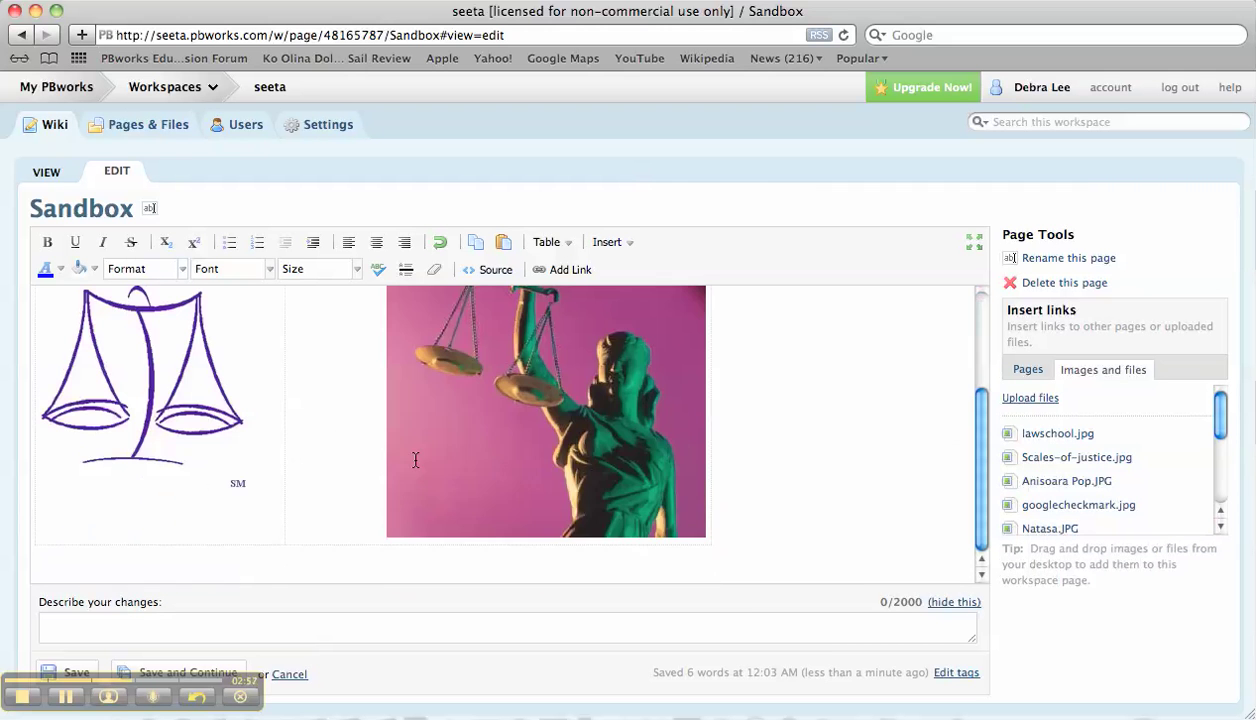
left_click(493, 463)
left_click_drag(700, 533, 463, 440)
scroll(355, 502, "up", 3)
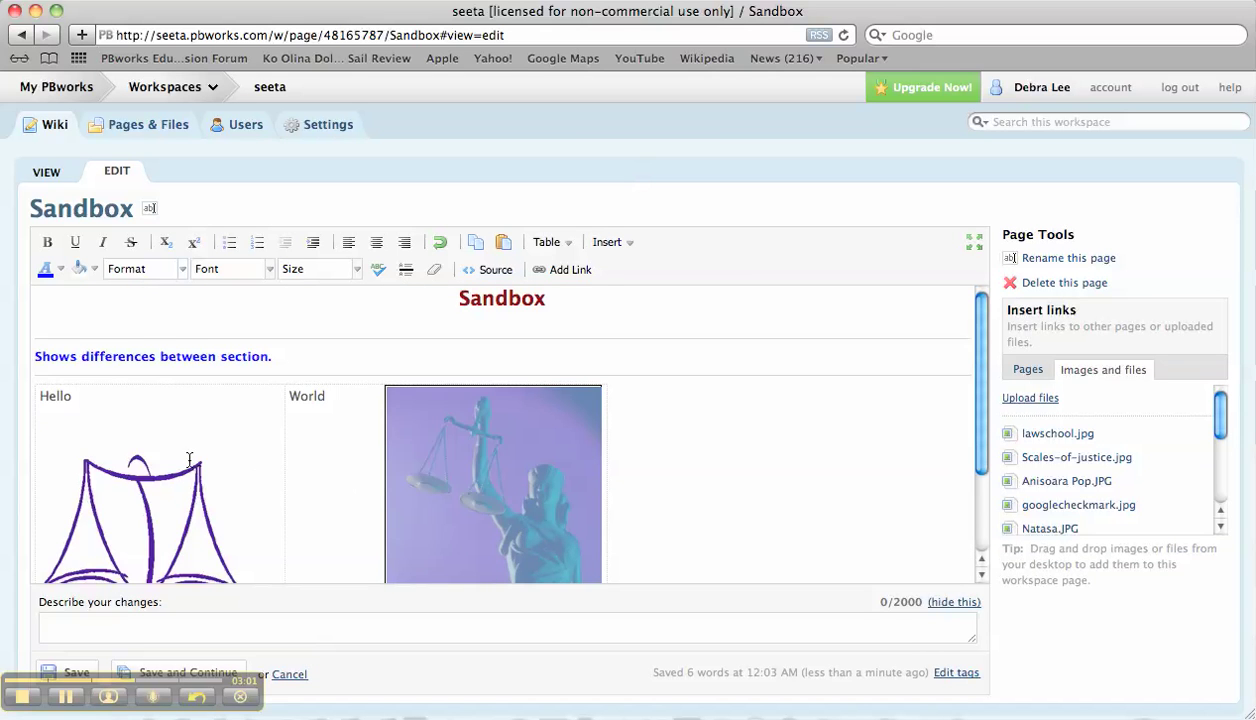
scroll(342, 488, "down", 3)
left_click(642, 496)
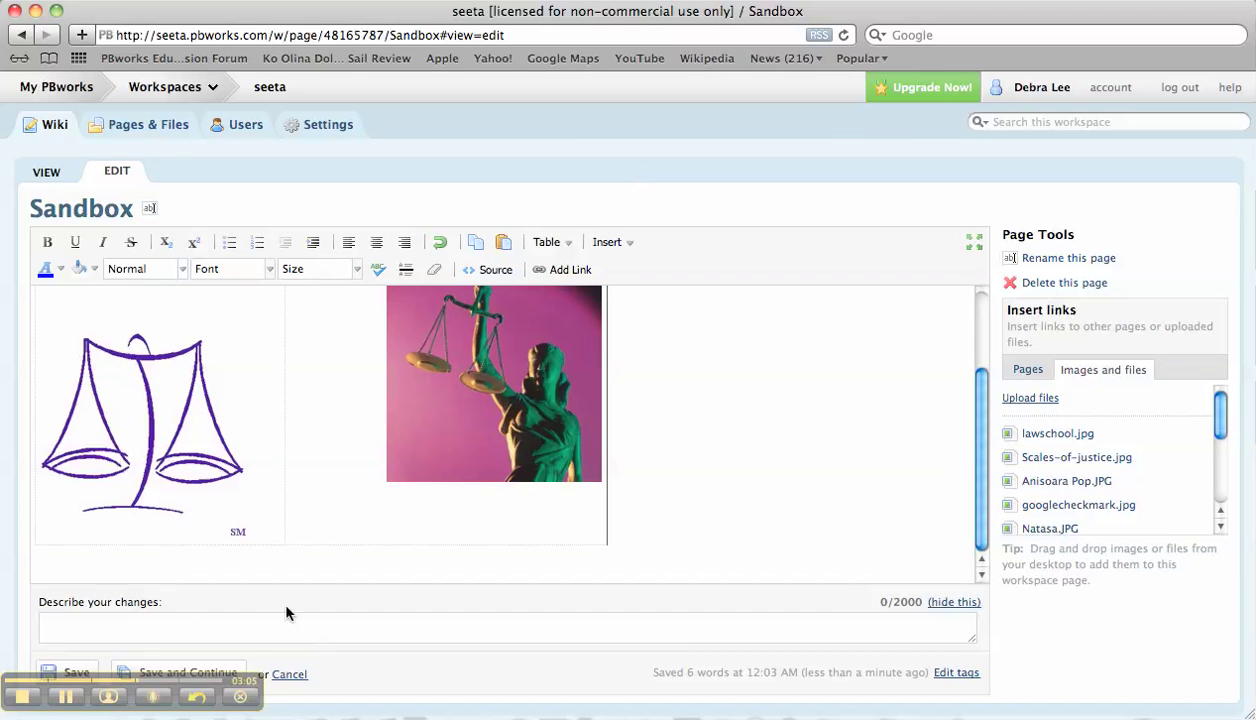
Save the edited Sandbox page, leave editing and look over the finished page.
left_click(196, 674)
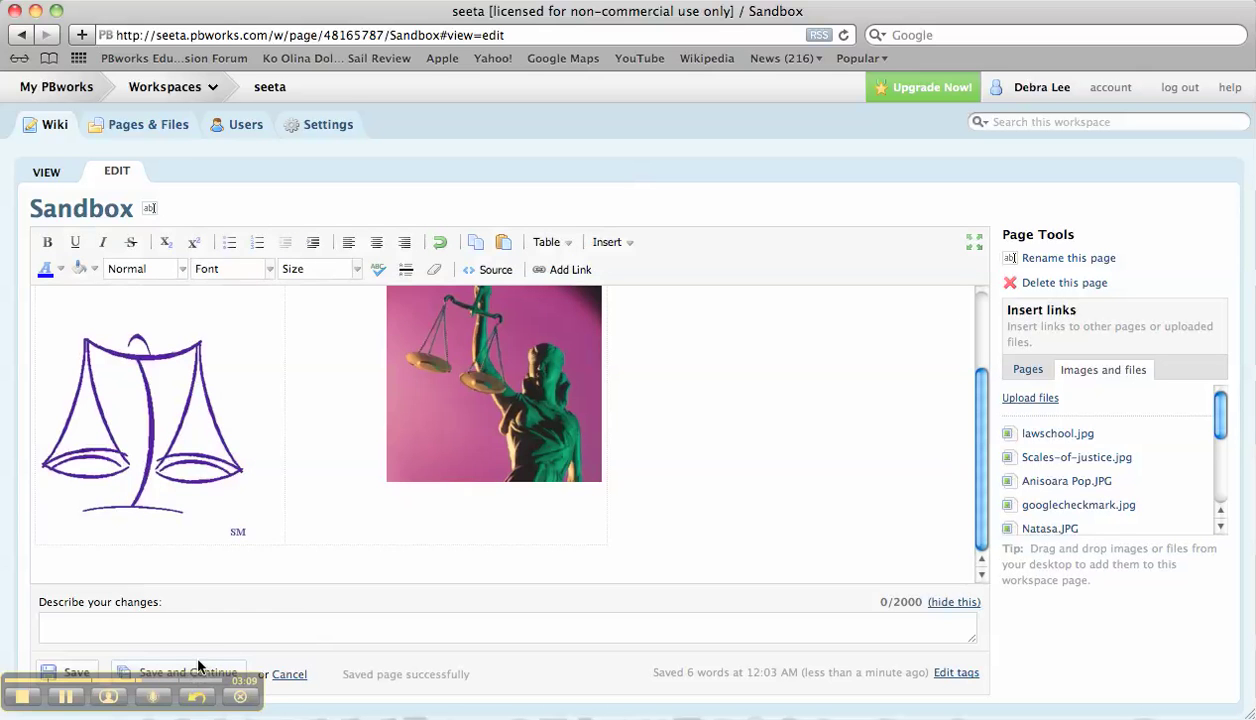
left_click(71, 673)
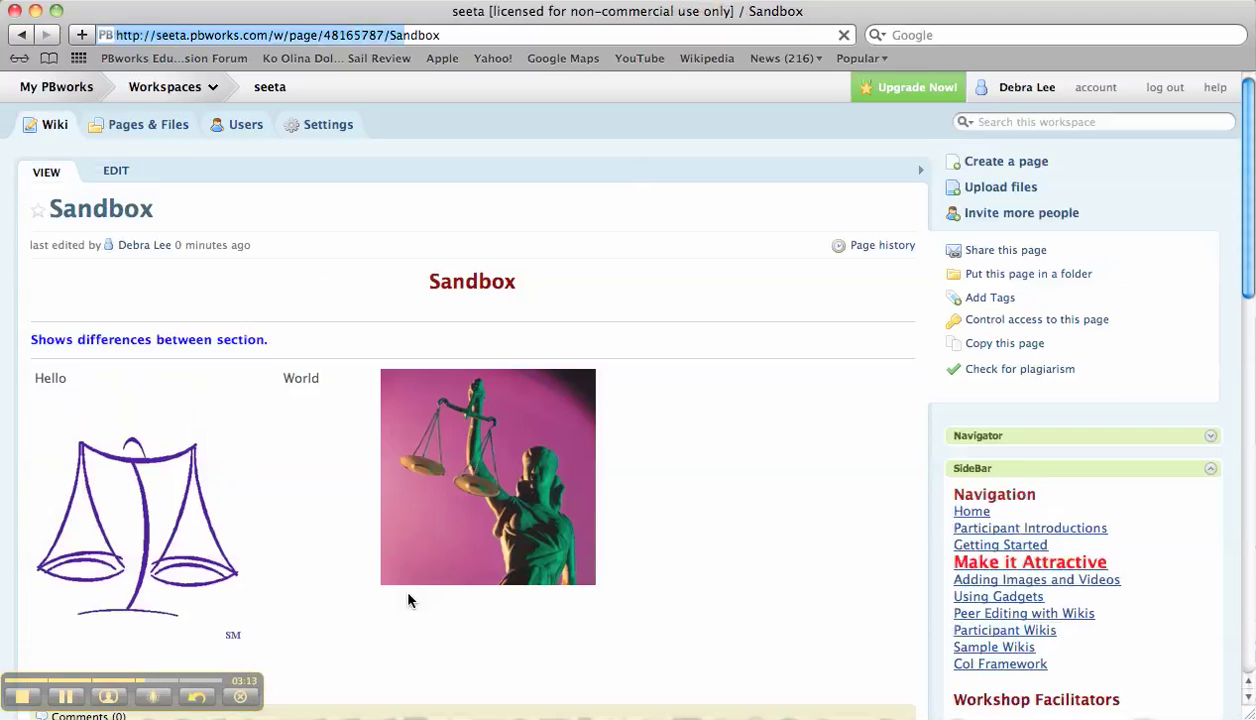
scroll(251, 443, "down", 5)
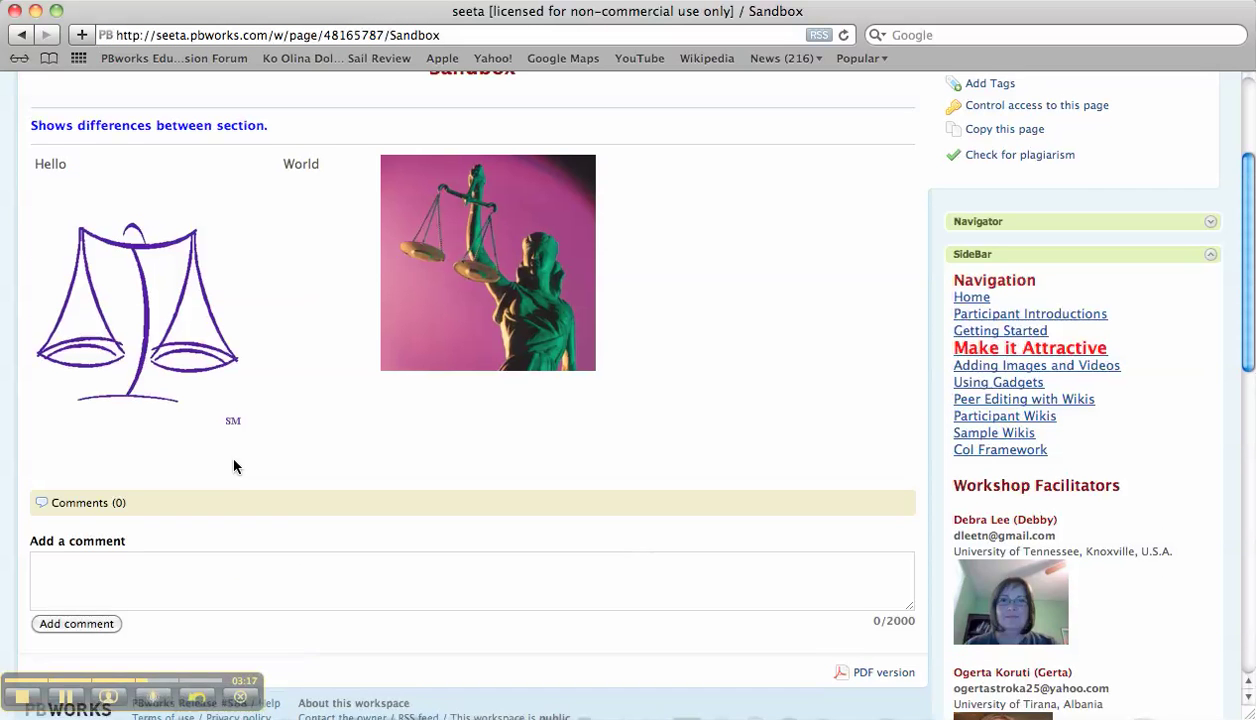
scroll(240, 456, "up", 1)
scroll(240, 450, "up", 1)
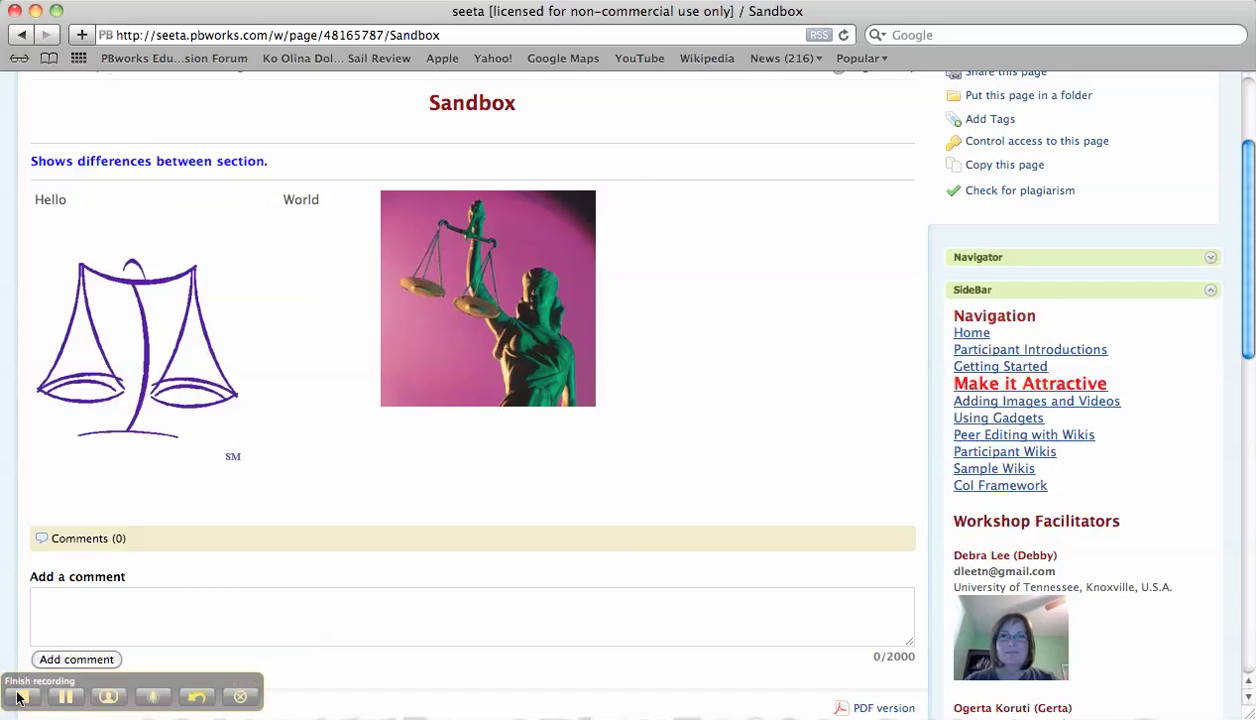